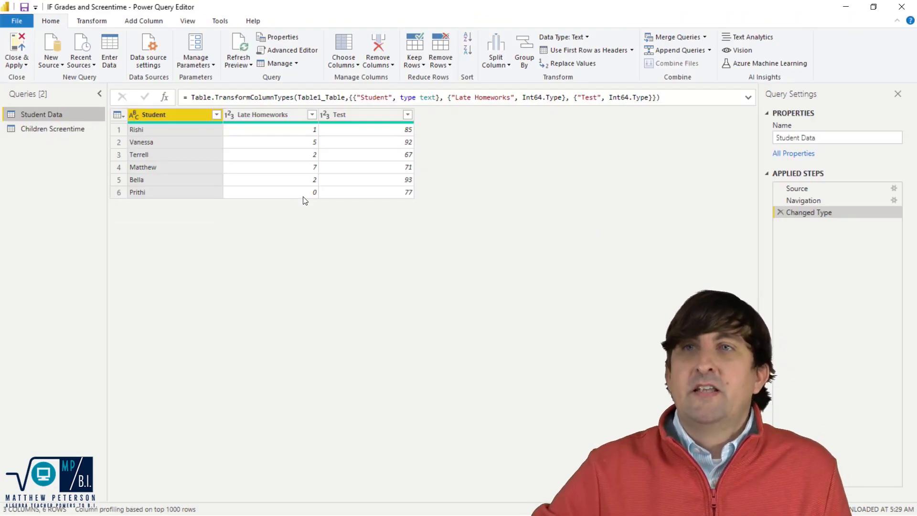
# Select the Children Screentime query in the Power Query Editor's Queries pane
pyautogui.click(48, 128)
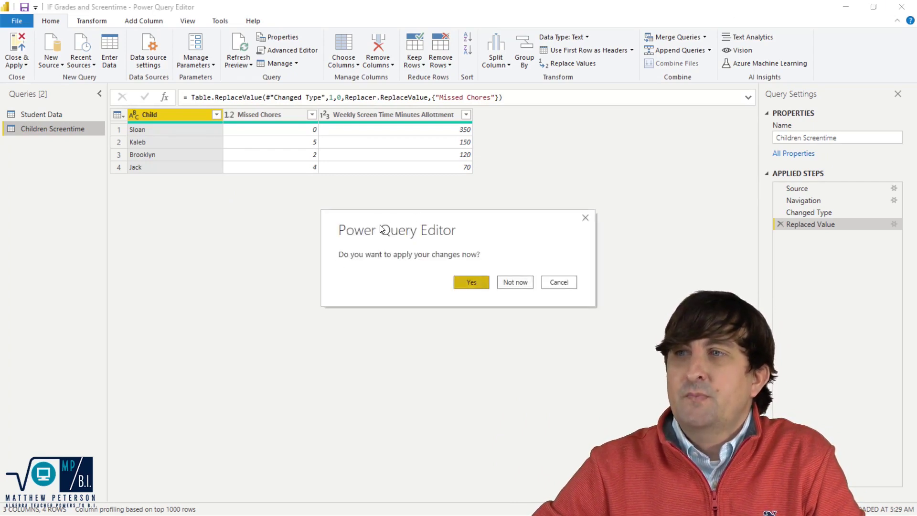
# Confirm Yes to apply the pending query changes so Children Screentime loads
pyautogui.press('Return')
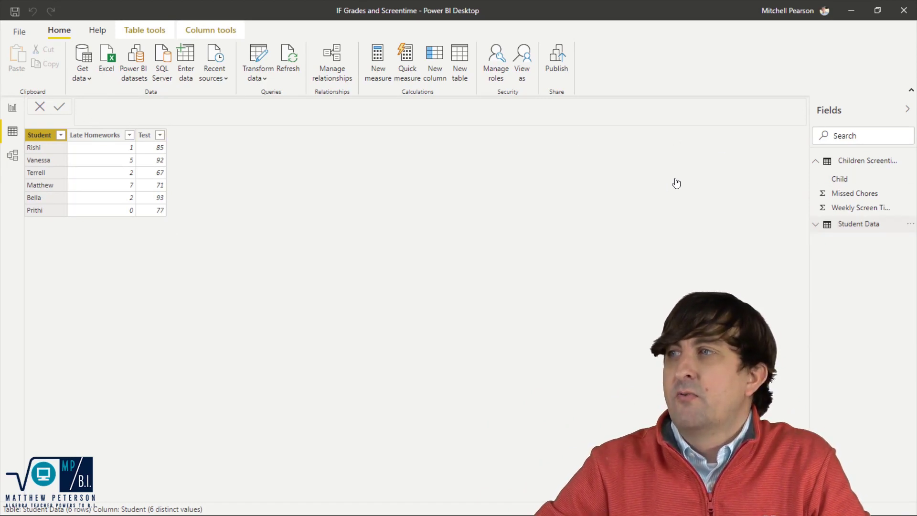
# Create a new column named Column in Student Data and empty its default formula
pyautogui.hotkey('shift', 'F10')
pyautogui.press('Down')
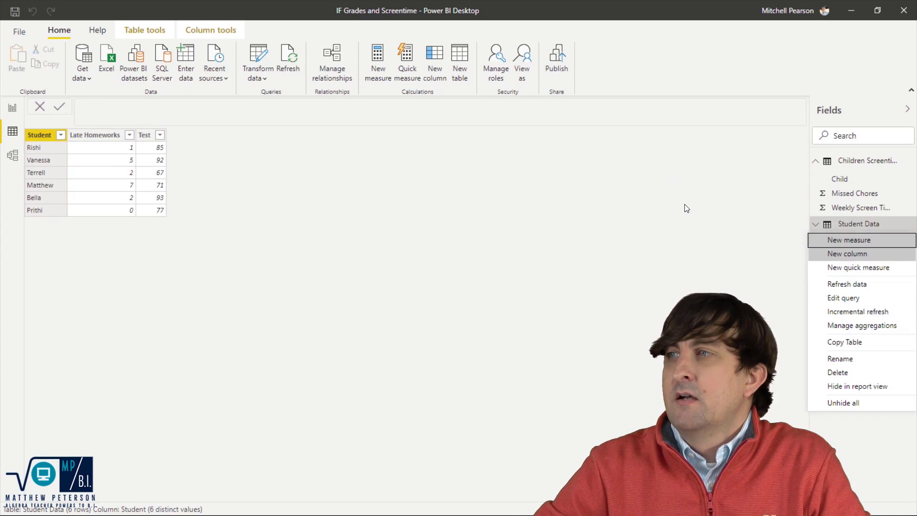
pyautogui.press('Return')
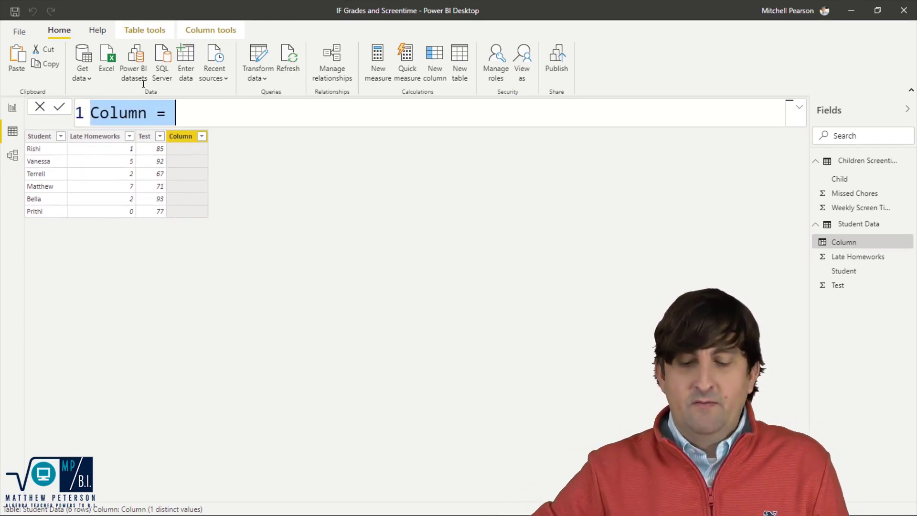
pyautogui.hotkey('shift', 'Return')
pyautogui.hotkey('shift', 'Return')
pyautogui.hotkey('shift', 'Return')
pyautogui.hotkey('shift', 'Return')
pyautogui.hotkey('shift', 'Return')
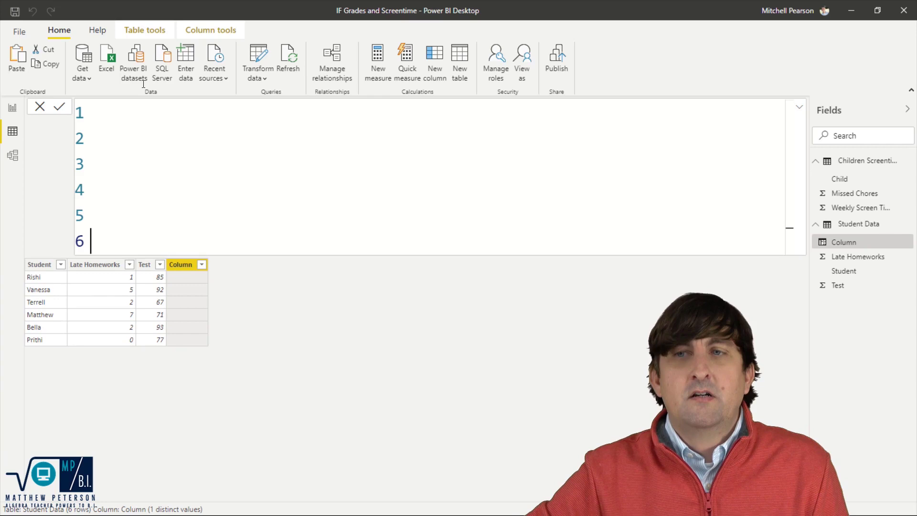
pyautogui.press('BackSpace')
pyautogui.press('BackSpace')
pyautogui.press('BackSpace')
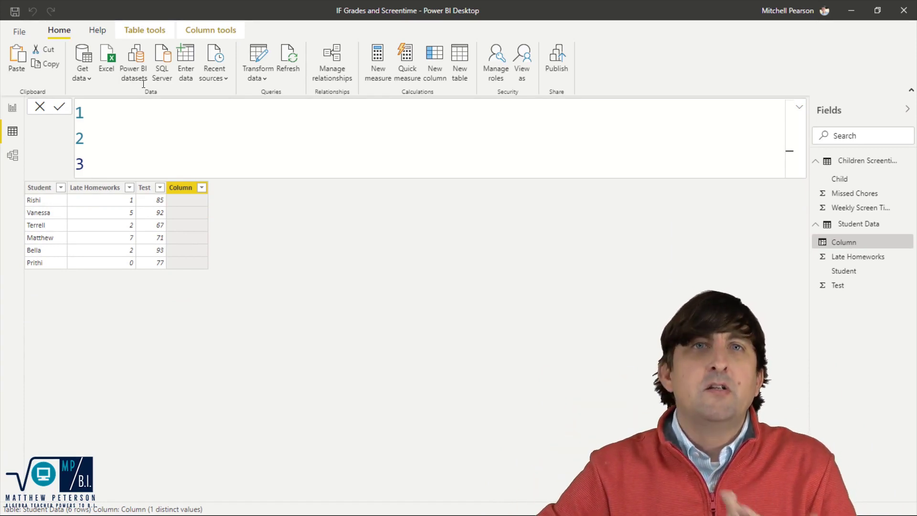
pyautogui.press('BackSpace')
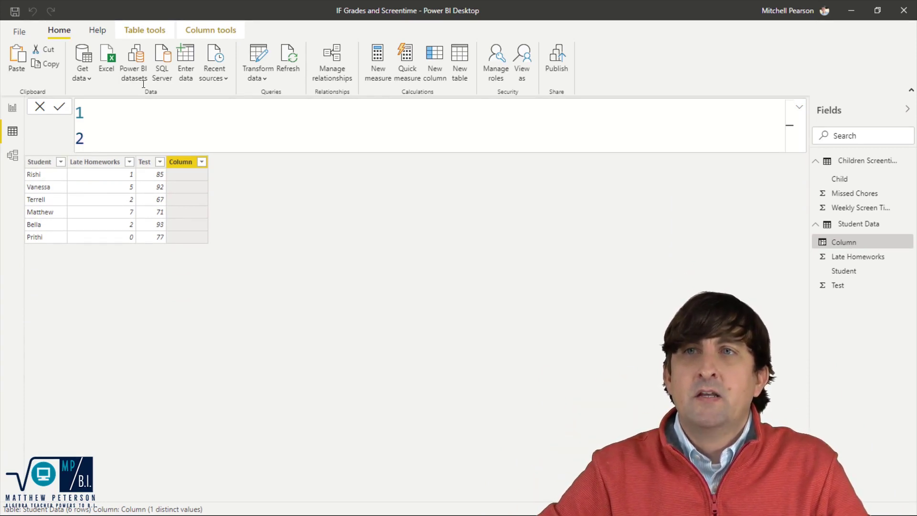
pyautogui.press('BackSpace')
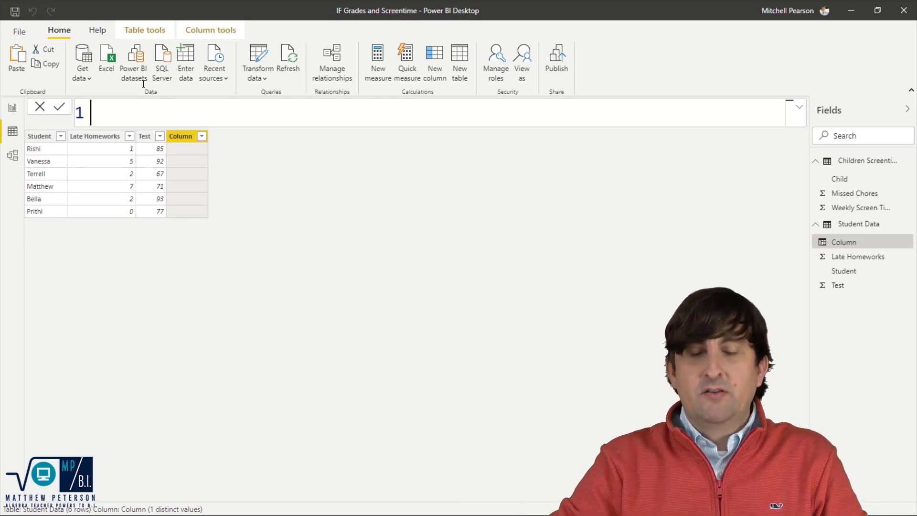
# Enter Reward = IF('Student Data'[Late Homeworks] < 3, "Pizza Party" in the formula bar
pyautogui.write('Reward ')
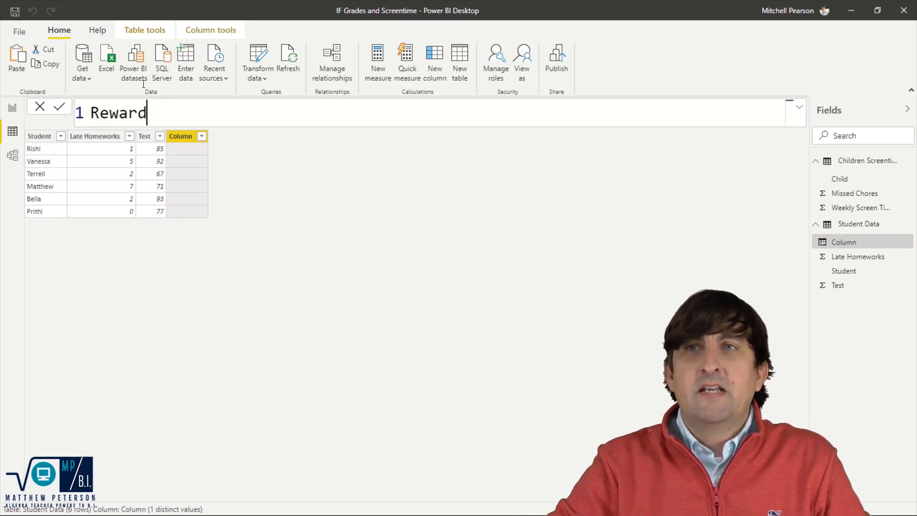
pyautogui.write('=')
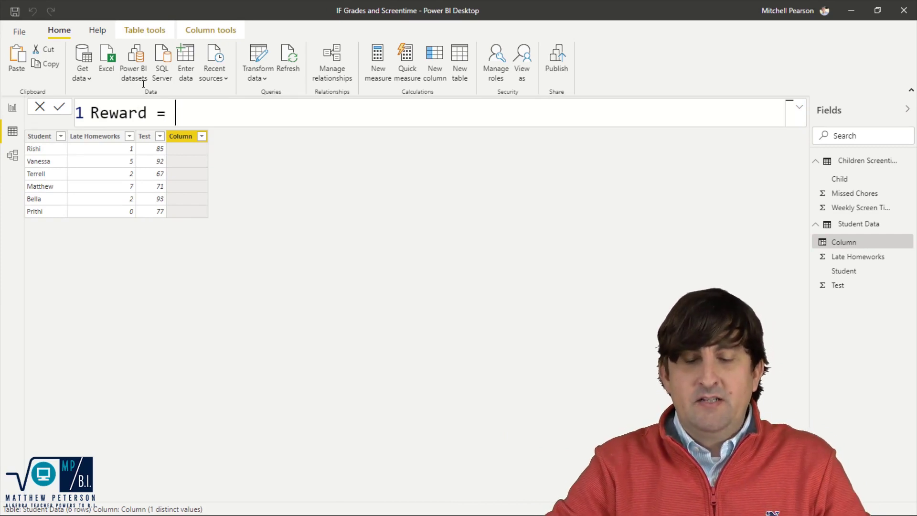
pyautogui.write(' if')
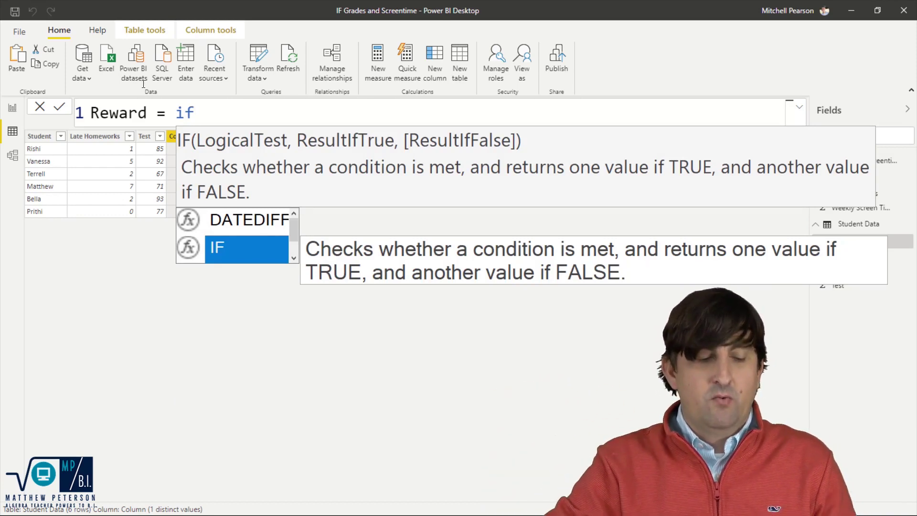
pyautogui.press('Tab')
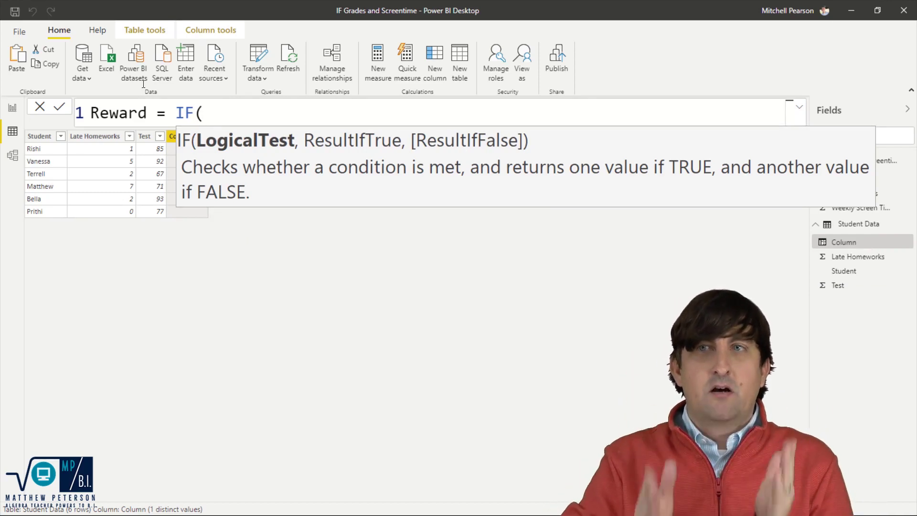
pyautogui.write('late')
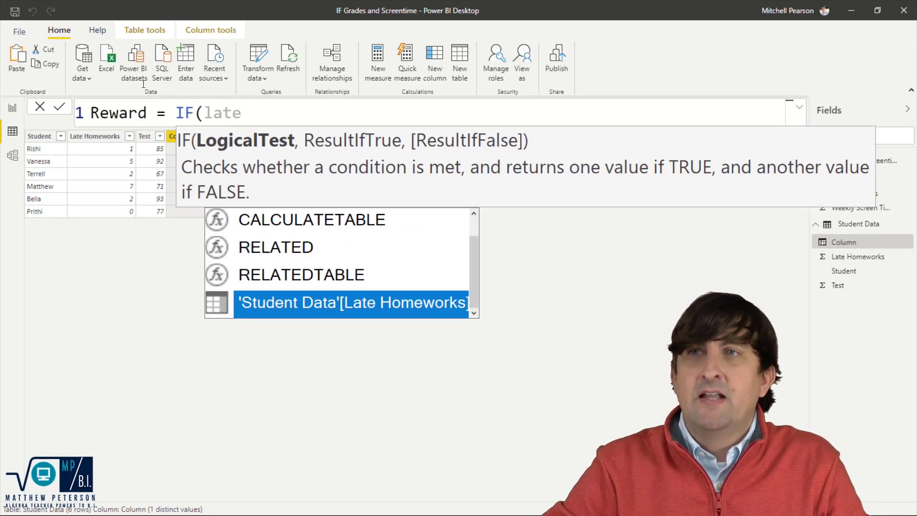
pyautogui.press('Tab')
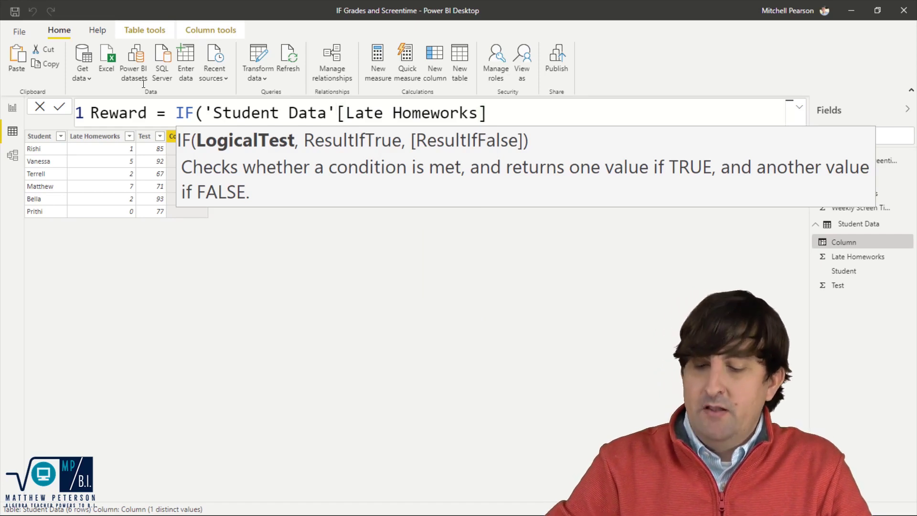
pyautogui.write('< 3')
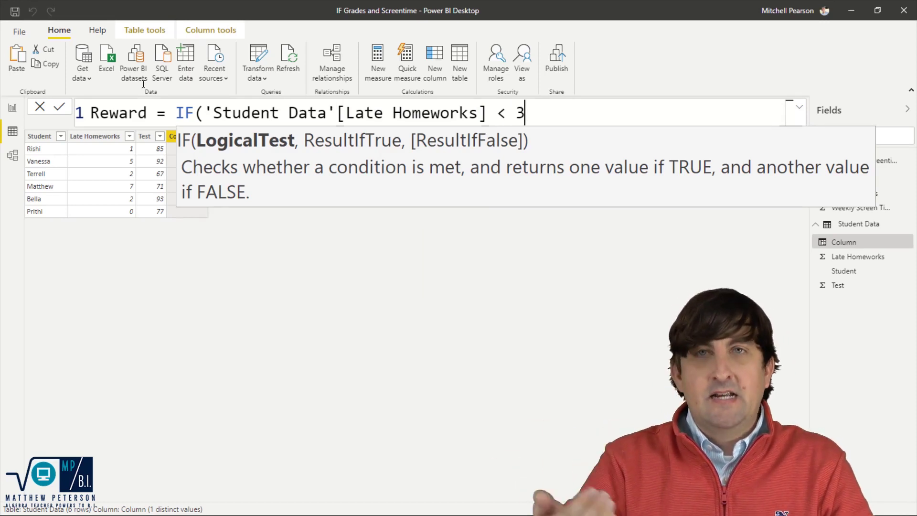
pyautogui.write(',')
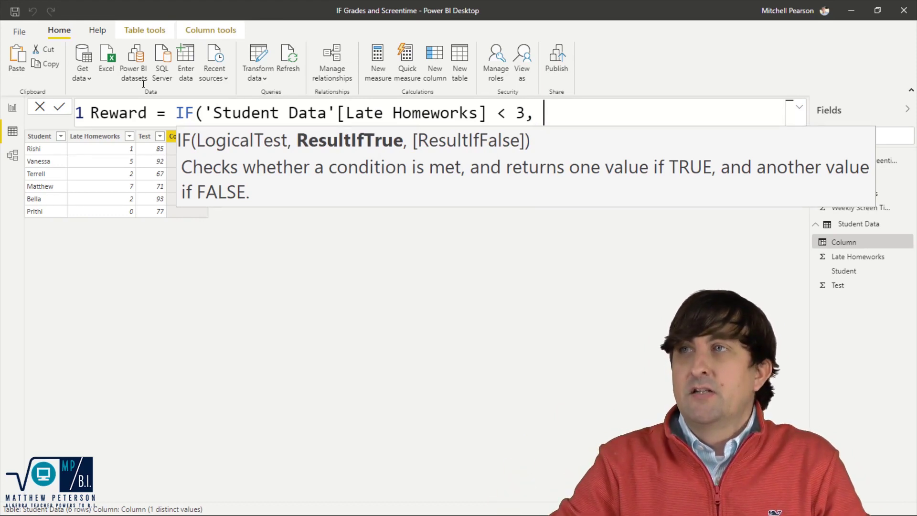
pyautogui.write(' "')
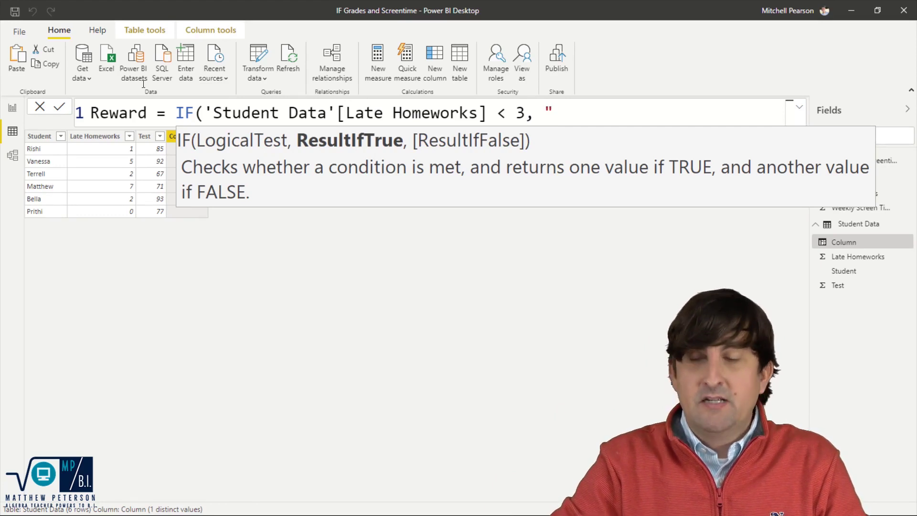
pyautogui.write('Pizza Party')
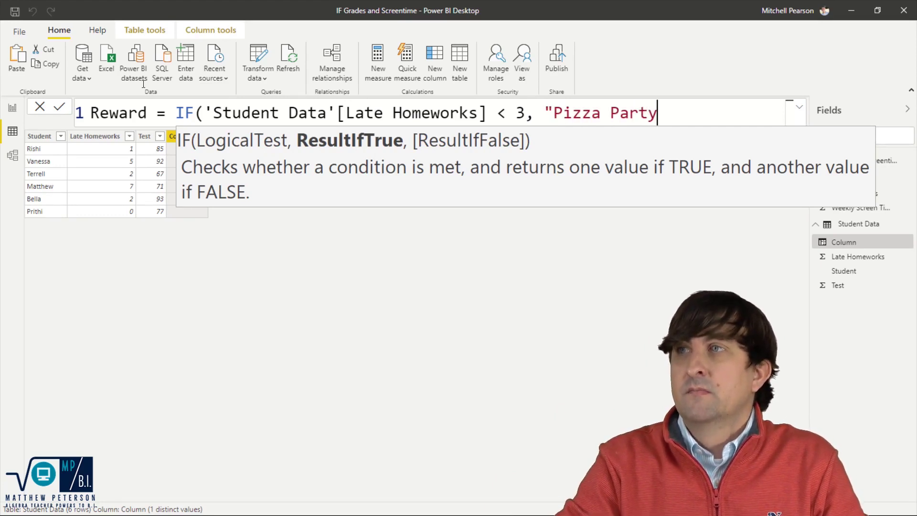
pyautogui.write('"')
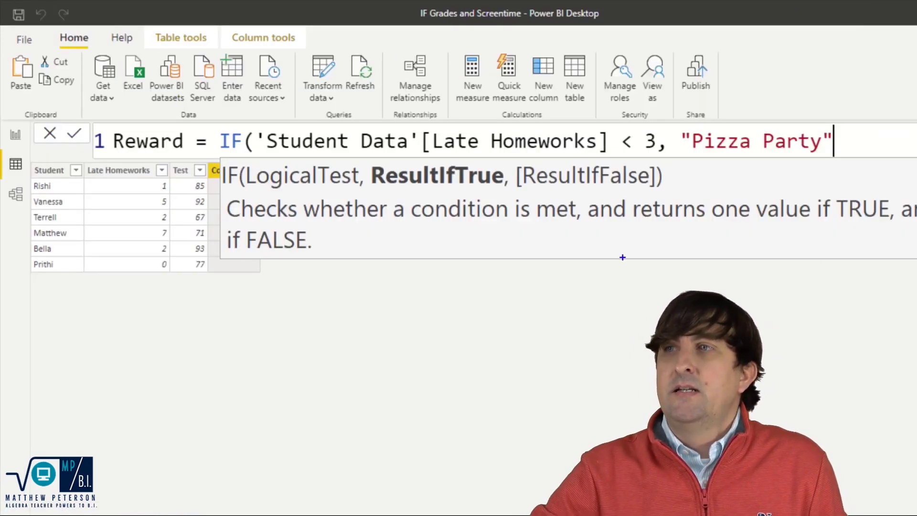
pyautogui.moveTo(525, 192); pyautogui.dragTo(664, 392)
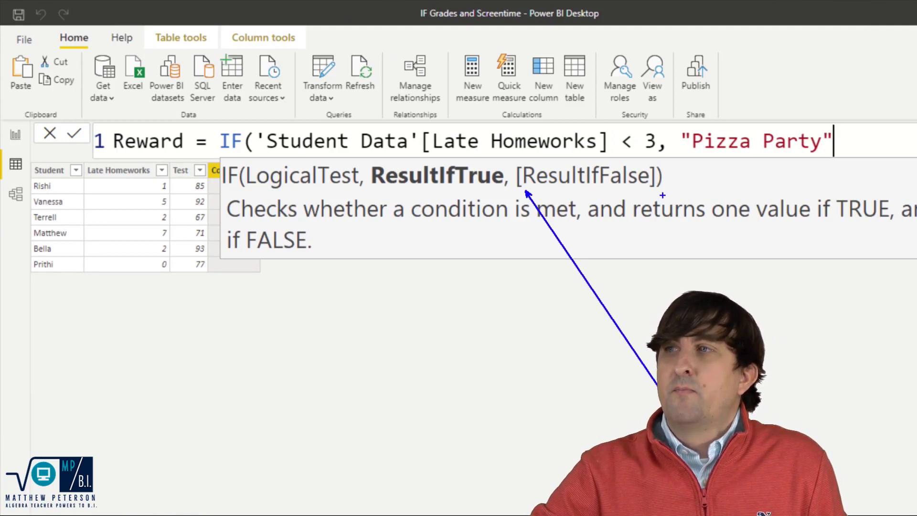
pyautogui.moveTo(657, 192); pyautogui.dragTo(784, 384)
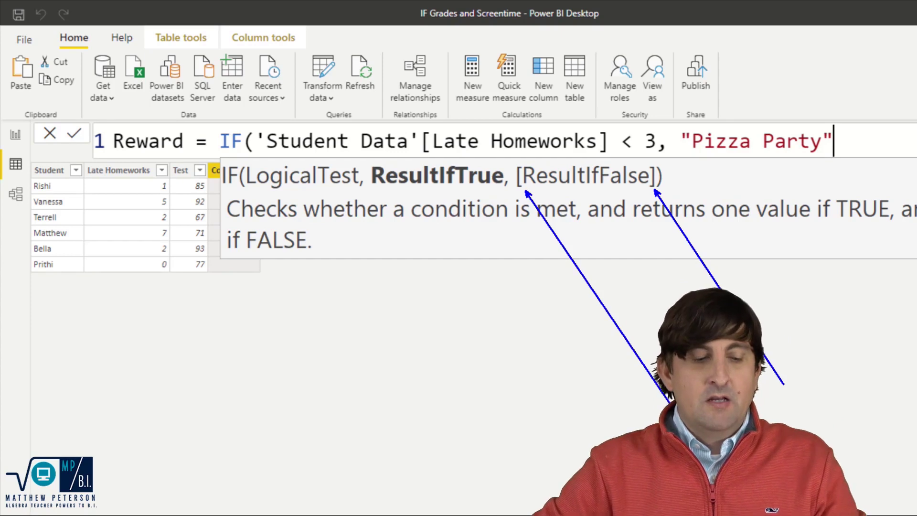
# Commit the Reward formula, then delete its closing parenthesis after "Pizza Party" for a false result
pyautogui.write(')')
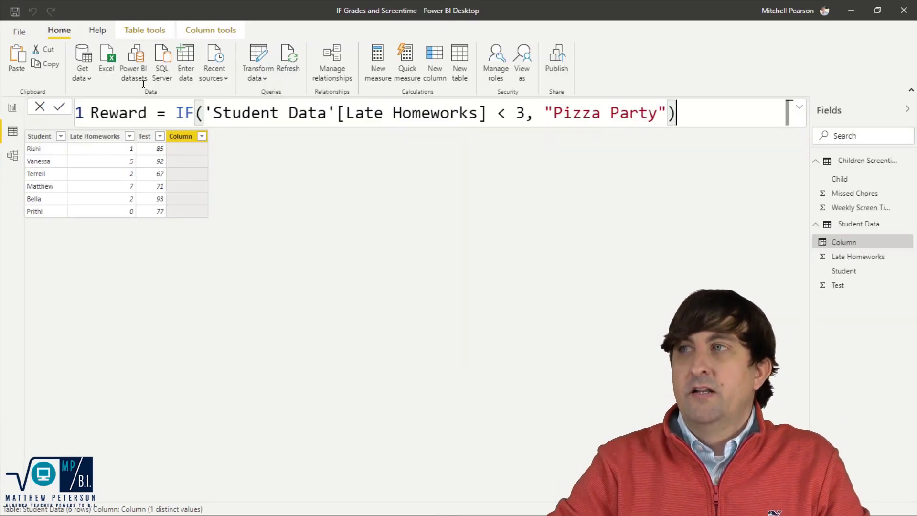
pyautogui.press('Return')
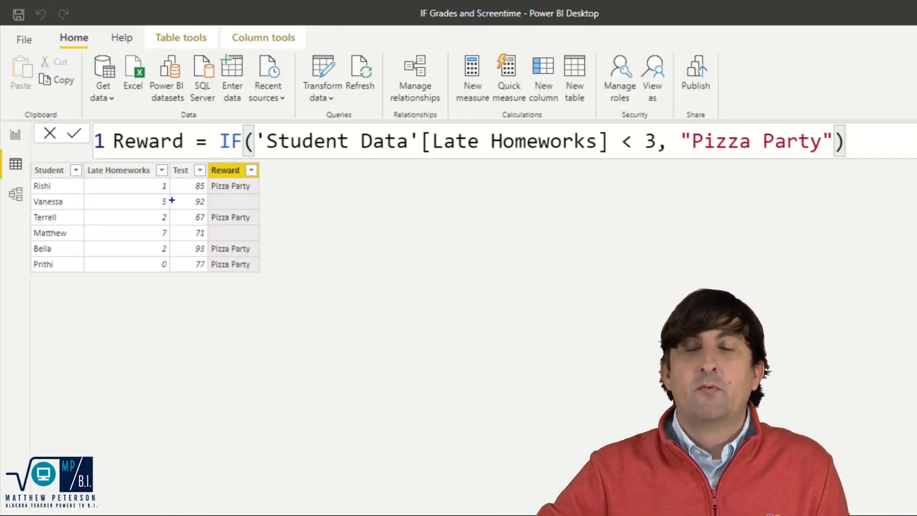
pyautogui.moveTo(247, 200); pyautogui.dragTo(379, 200)
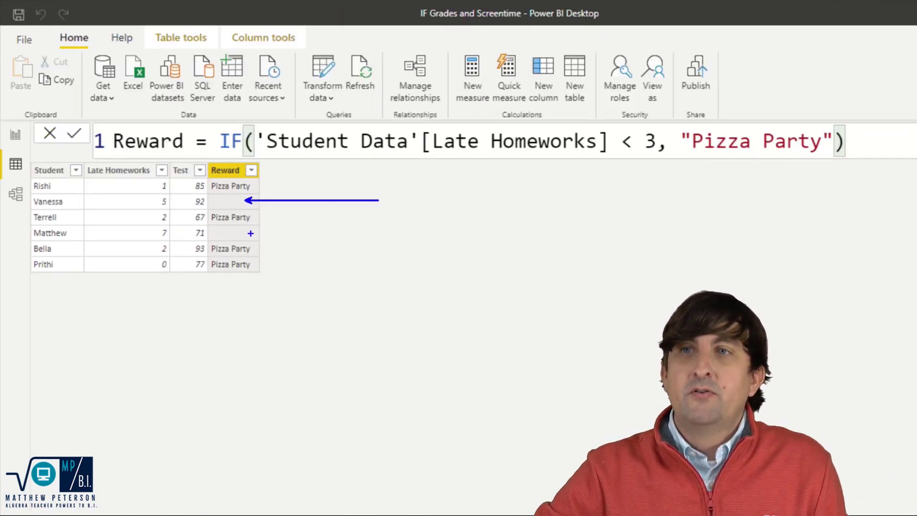
pyautogui.moveTo(249, 234); pyautogui.dragTo(421, 234)
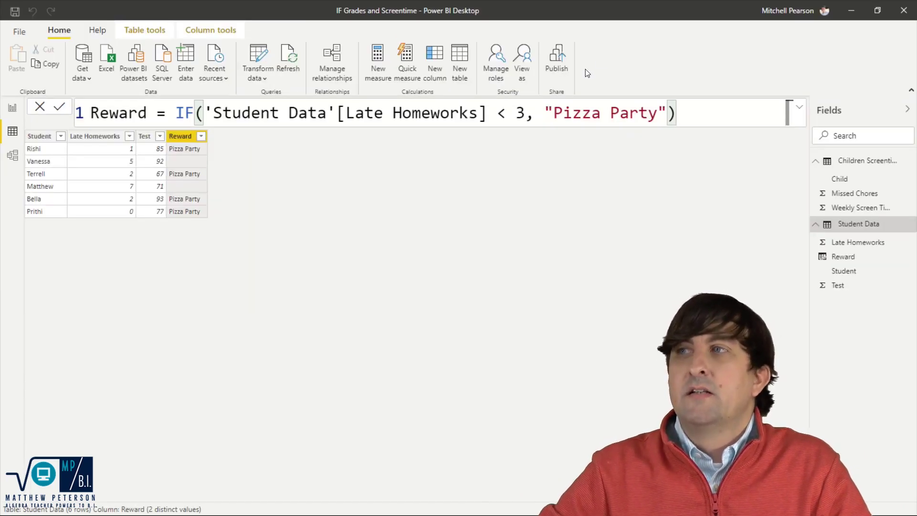
pyautogui.click(544, 92)
pyautogui.press('BackSpace')
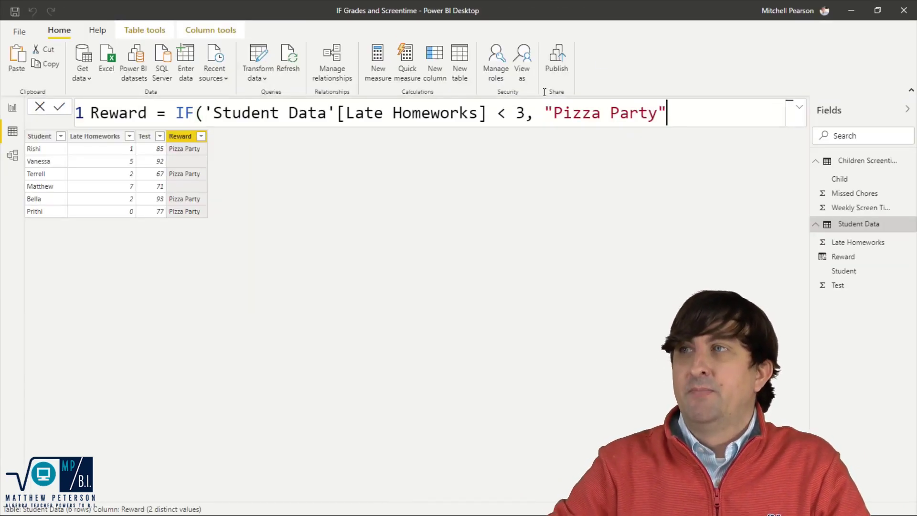
# Finish Reward with "No Party :(" as the false result and commit it
pyautogui.write(',')
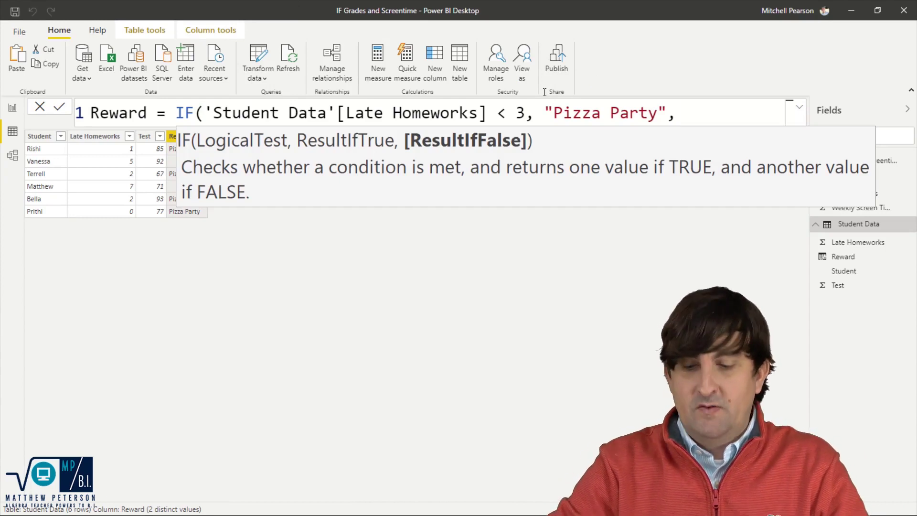
pyautogui.hotkey('shift', 'Return')
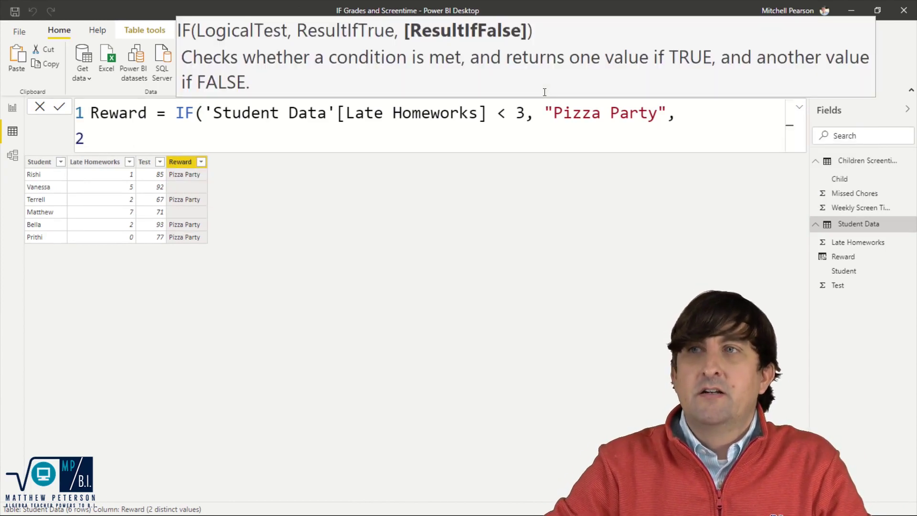
pyautogui.write('"')
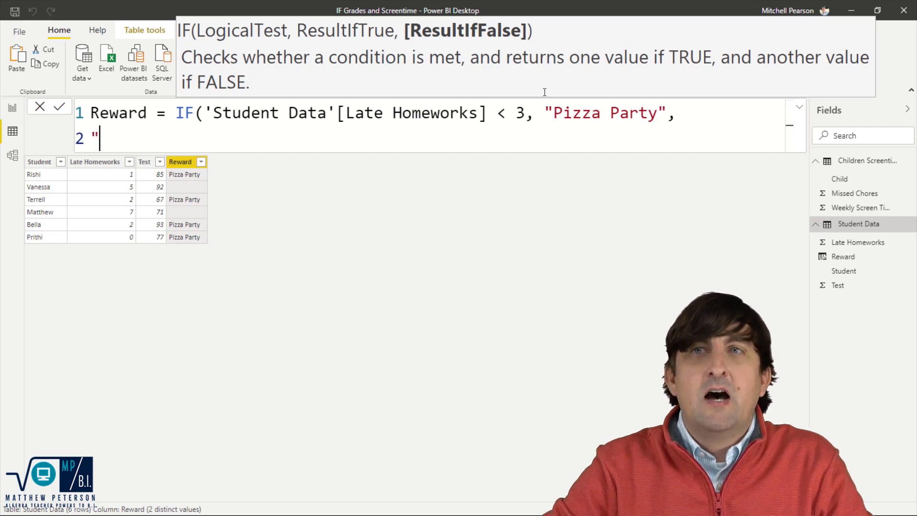
pyautogui.write('No Party :(')
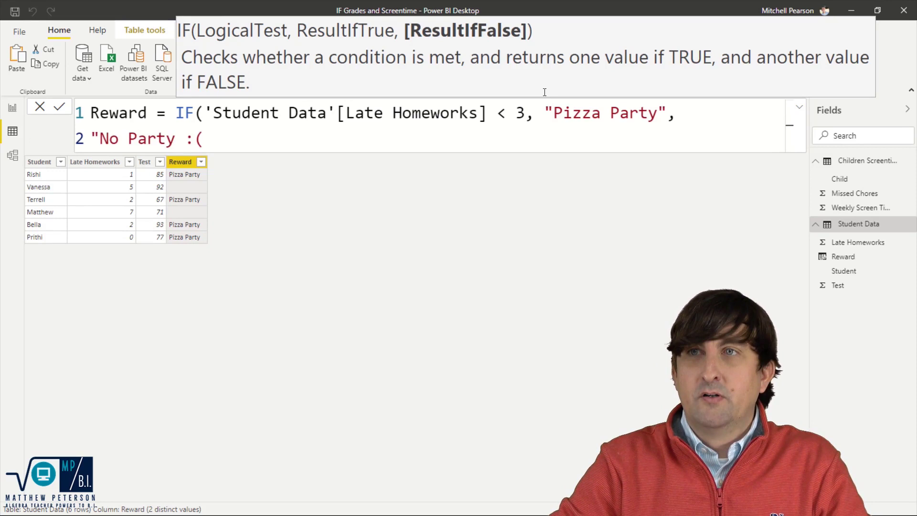
pyautogui.write('"')
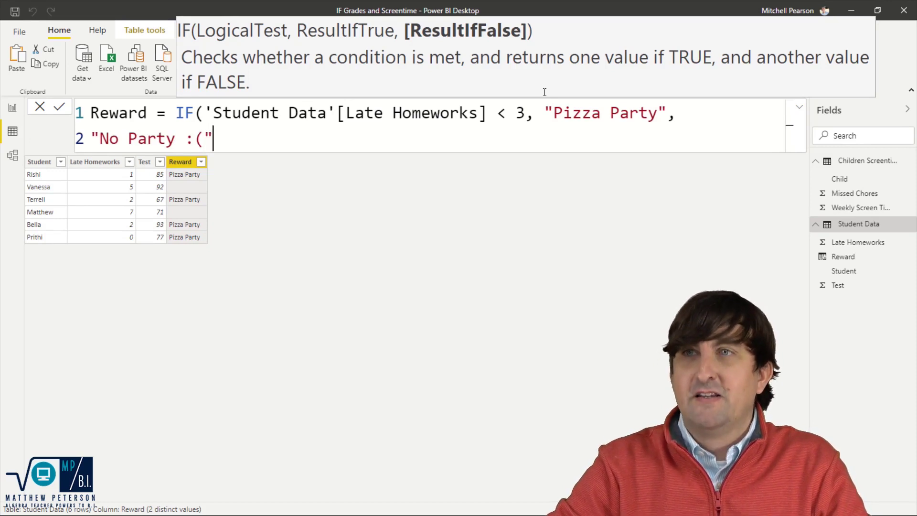
pyautogui.write(')')
pyautogui.press('Return')
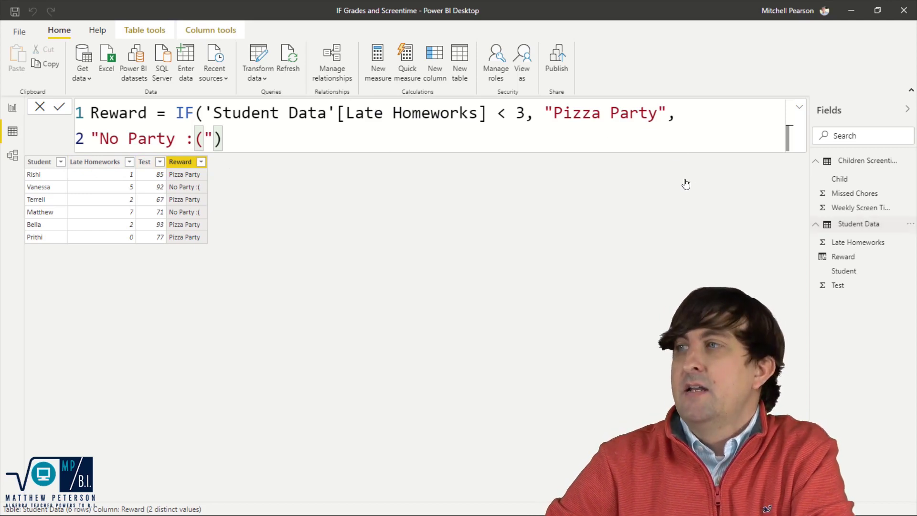
# Add another new calculated column to Student Data from the Home ribbon
pyautogui.hotkey('shift', 'F10')
pyautogui.press('Escape')
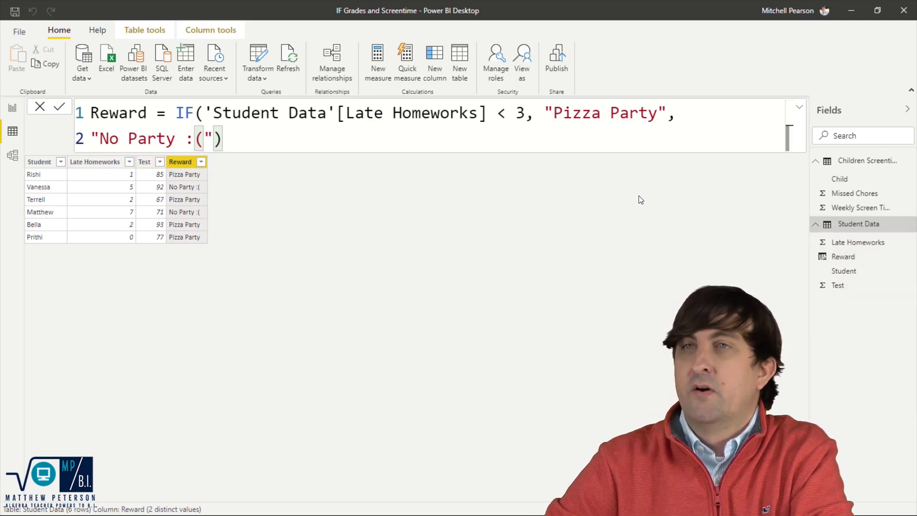
pyautogui.click(434, 57)
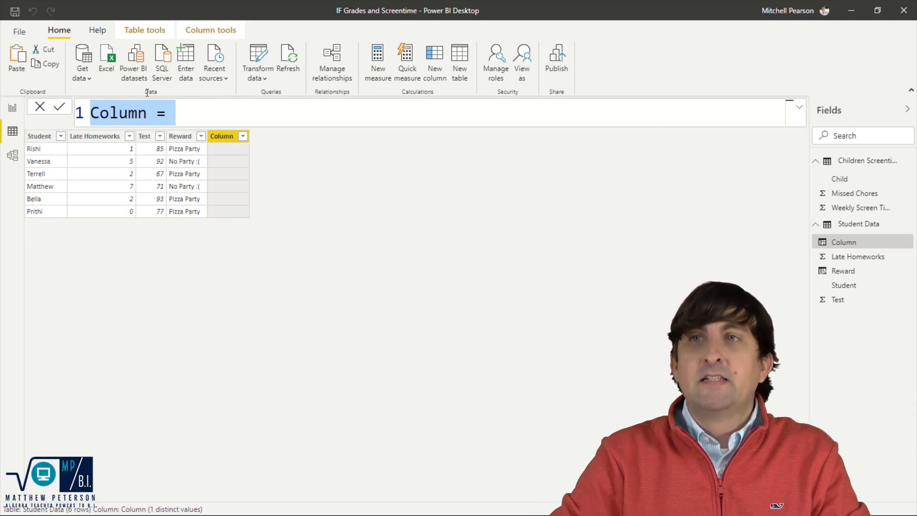
# Type Test Reward = IF('Student Data'[Late Homeworks] < 2, and begin the Test reference
pyautogui.write('Test Rewar')
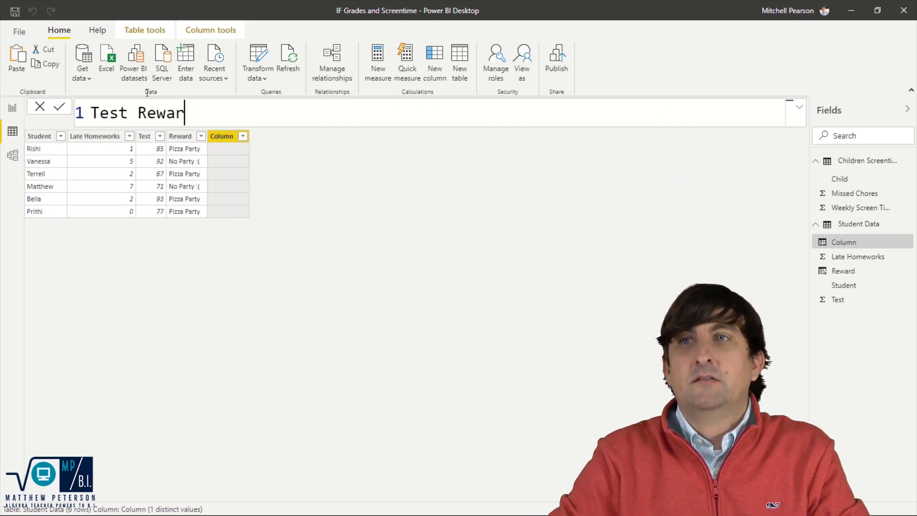
pyautogui.write('d = if')
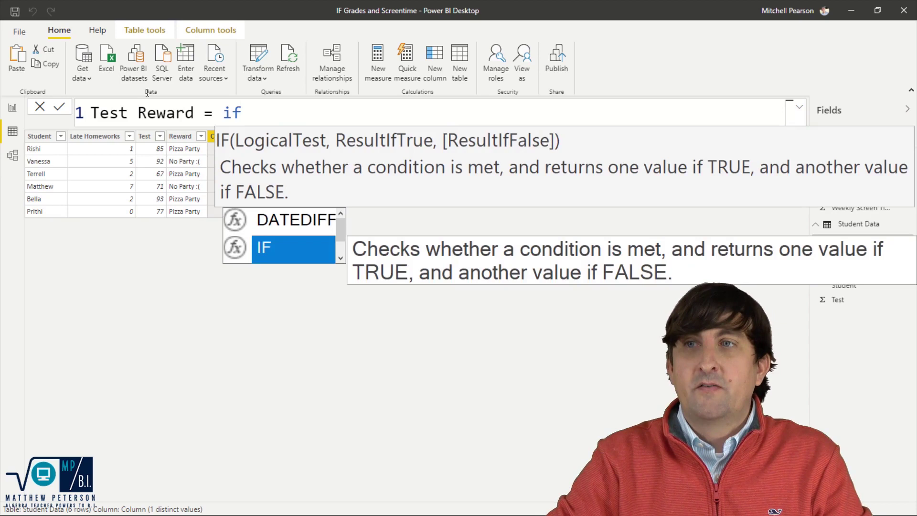
pyautogui.press('Tab')
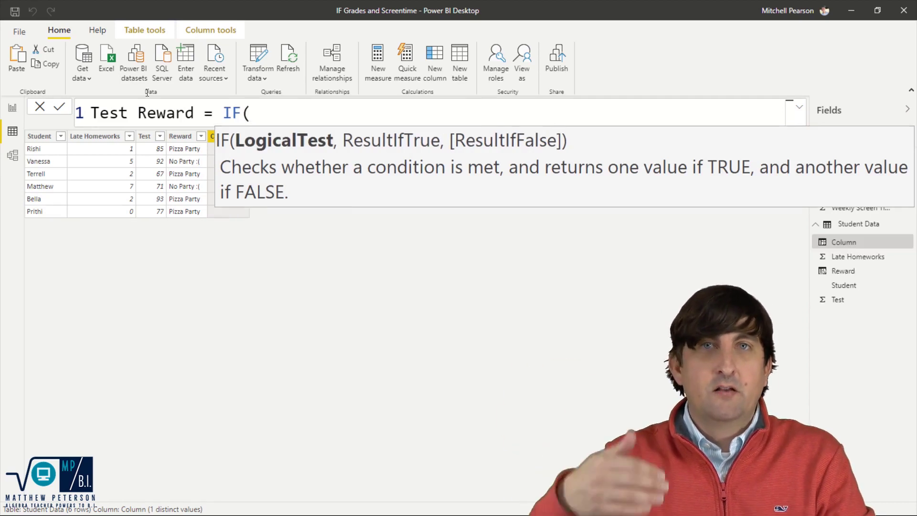
pyautogui.write('lat')
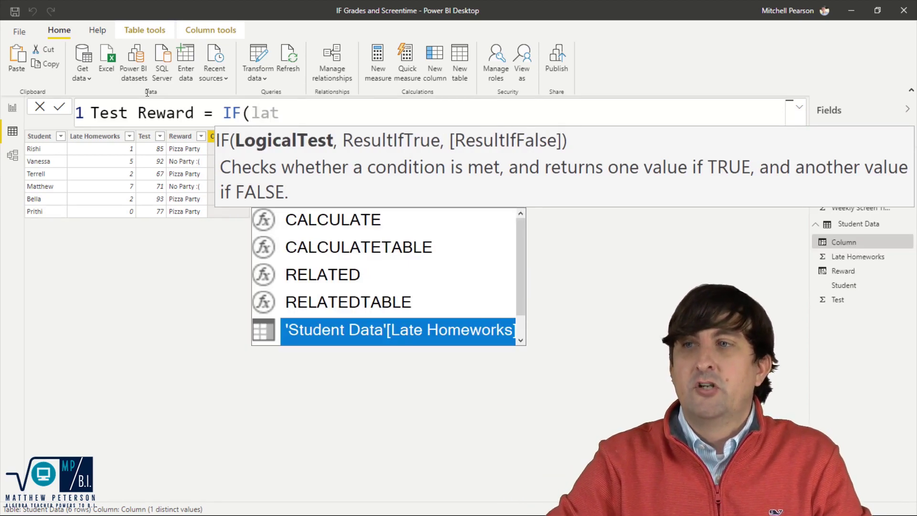
pyautogui.press('Tab')
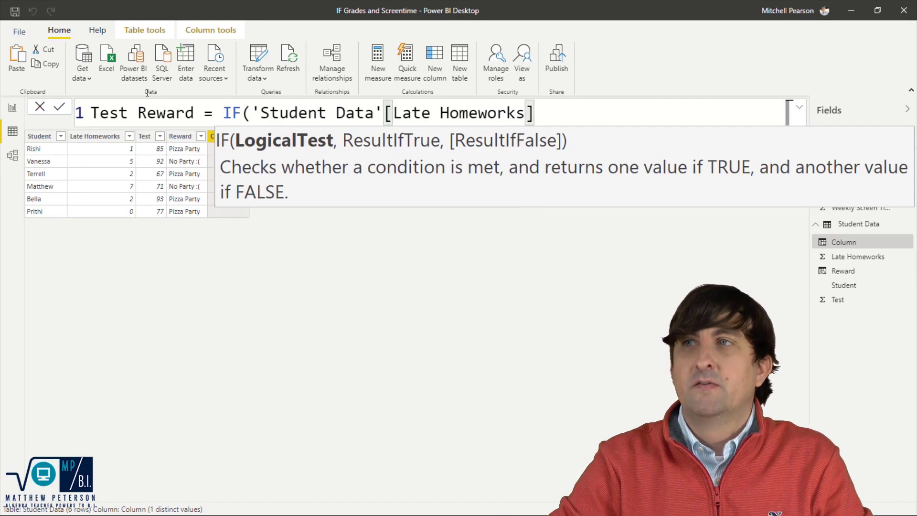
pyautogui.write('< ')
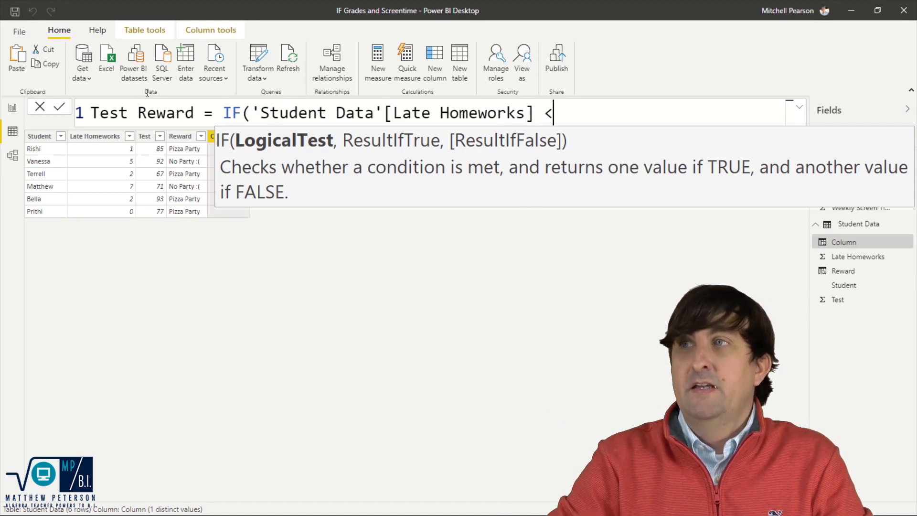
pyautogui.write('2')
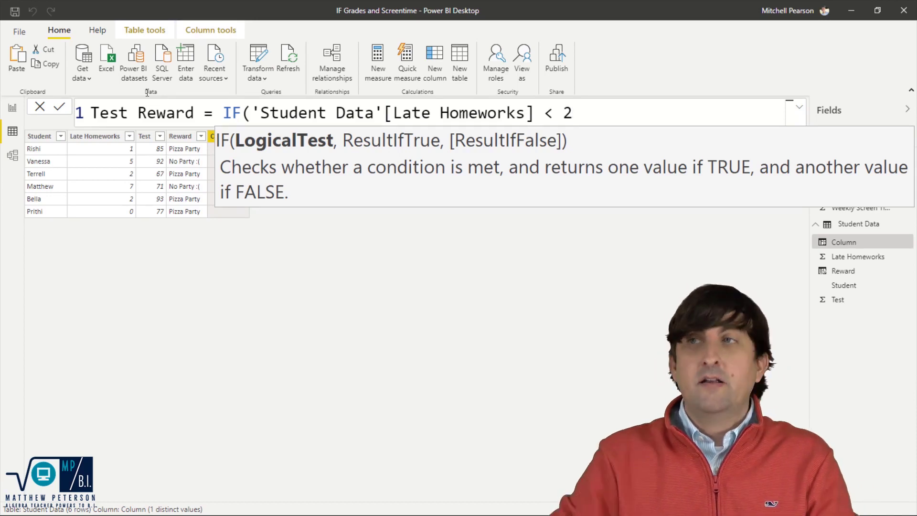
pyautogui.write(',')
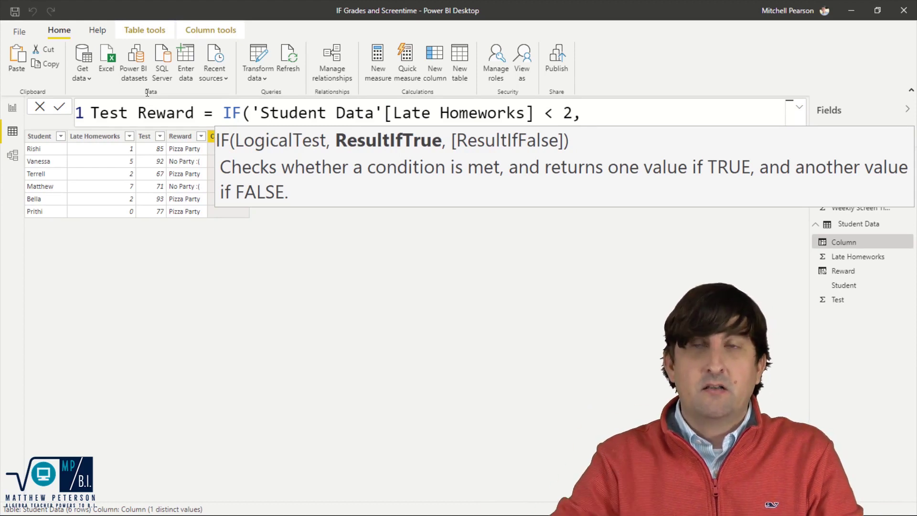
pyautogui.write(' tes')
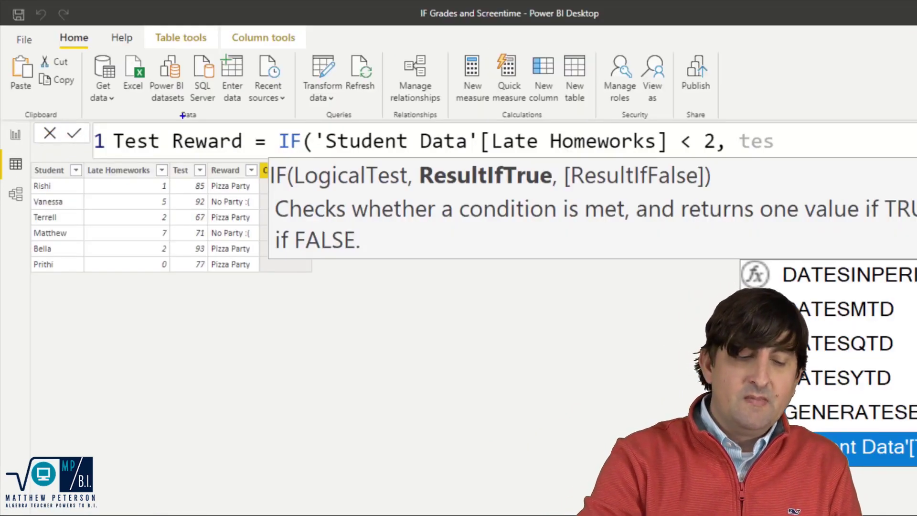
# Make Test Reward return [Test] + 5 when true and [Test] otherwise
pyautogui.press('Escape')
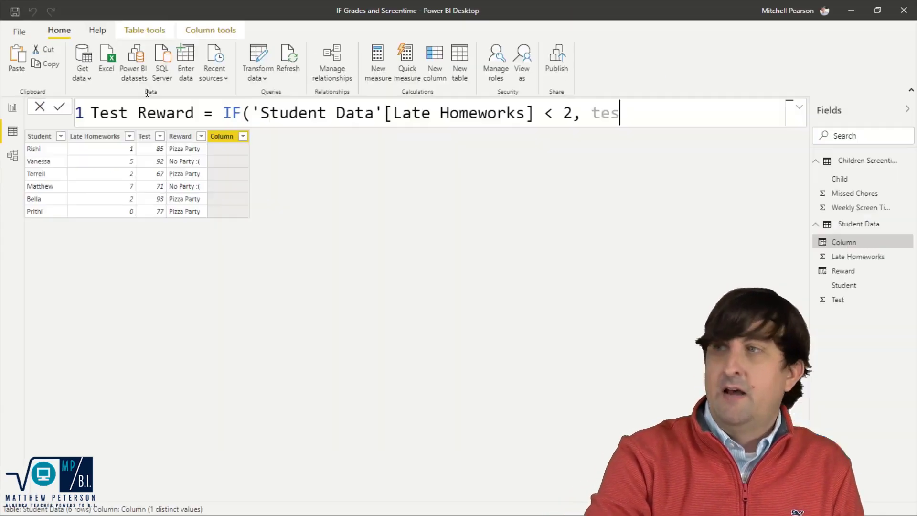
pyautogui.press('BackSpace')
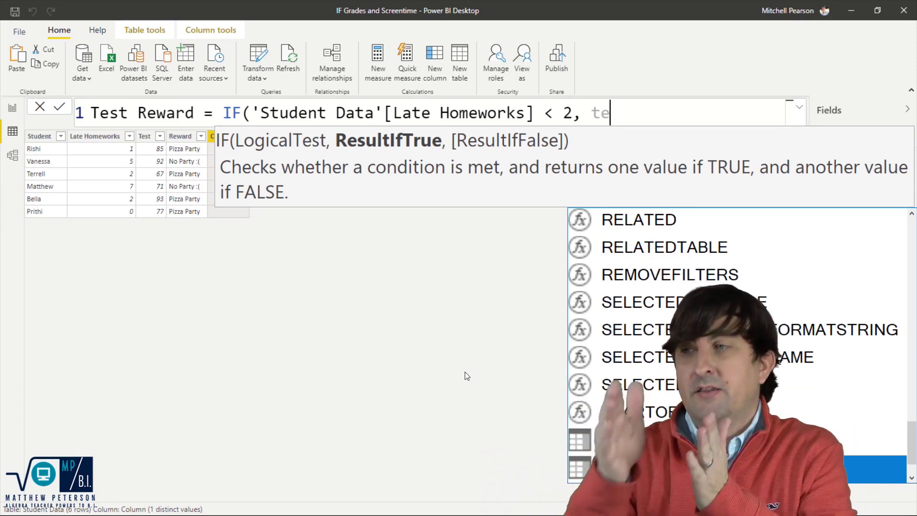
pyautogui.press('Tab')
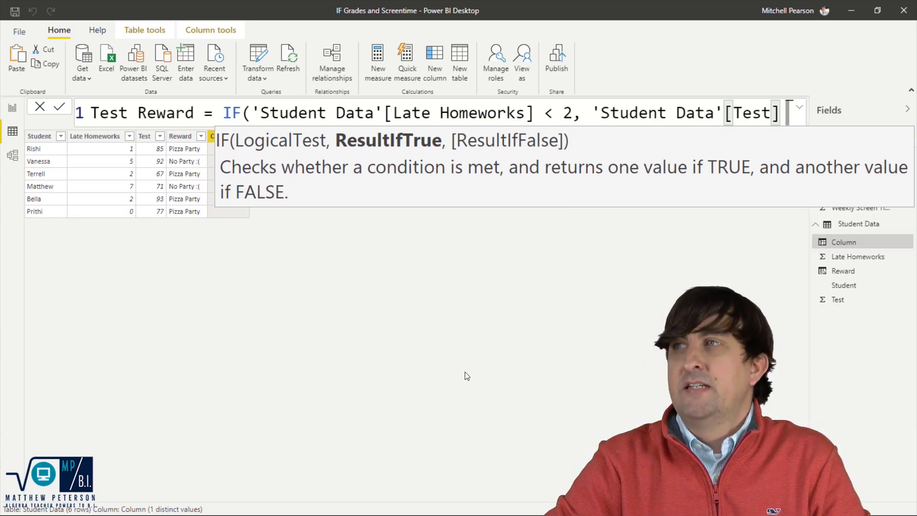
pyautogui.hotkey('shift', 'Return')
pyautogui.write('+ ')
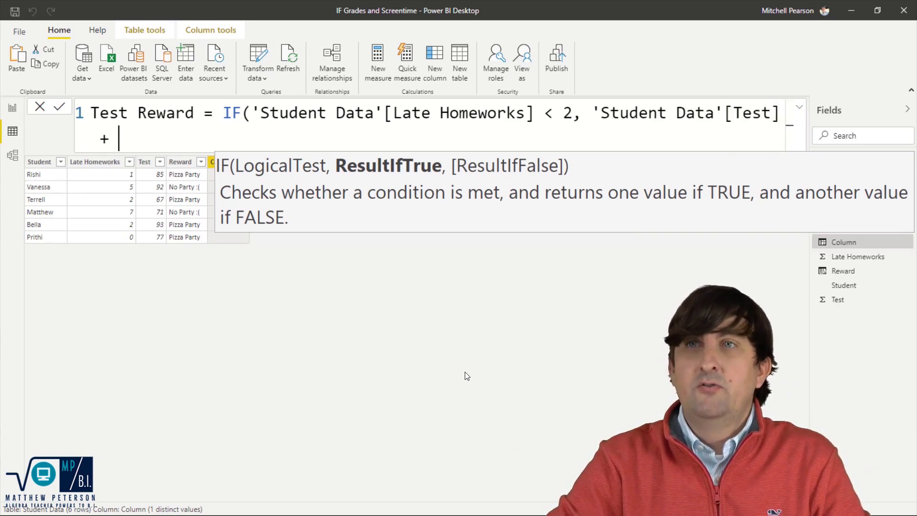
pyautogui.write('5')
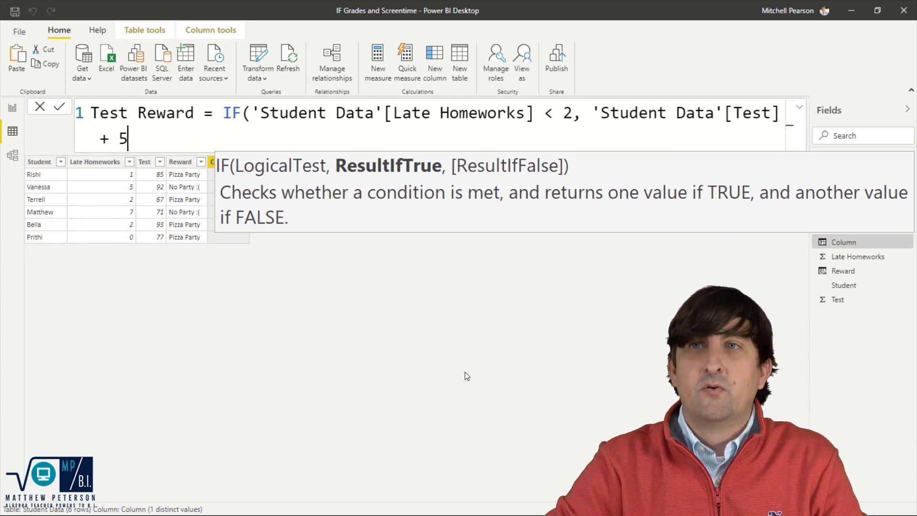
pyautogui.write(',')
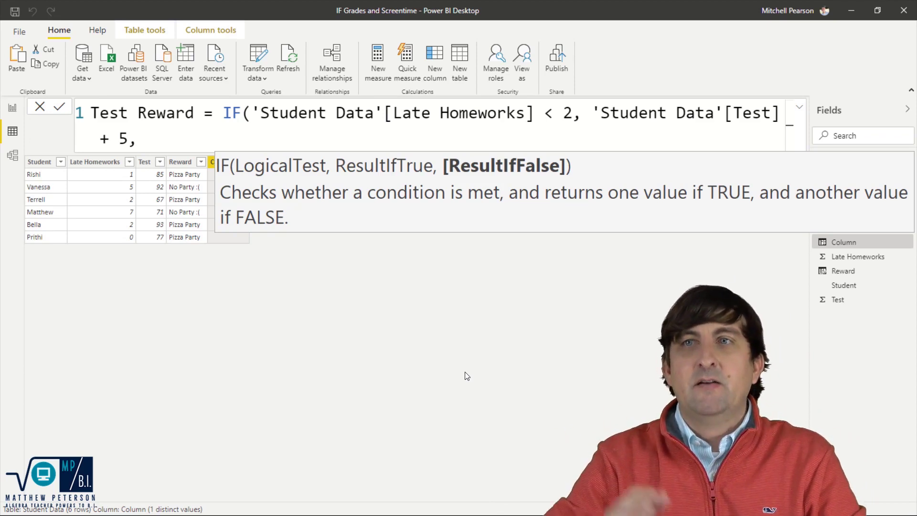
pyautogui.write('test')
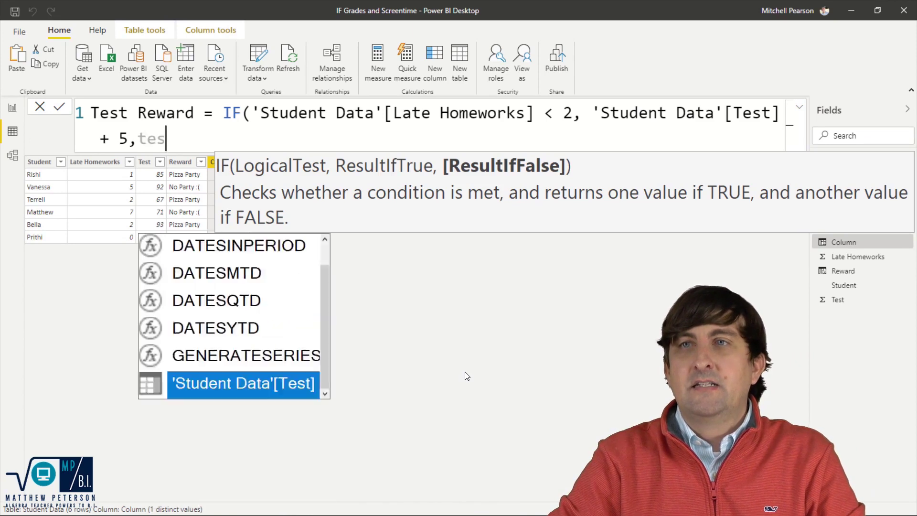
pyautogui.press('Tab')
# Close and commit Test Reward, then outline the two bonus rows and four unchanged rows
pyautogui.write(')')
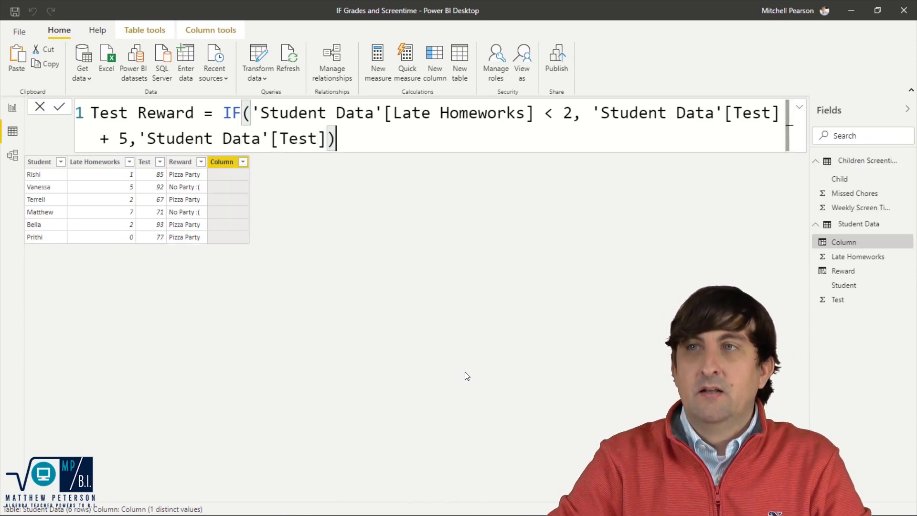
pyautogui.press('Return')
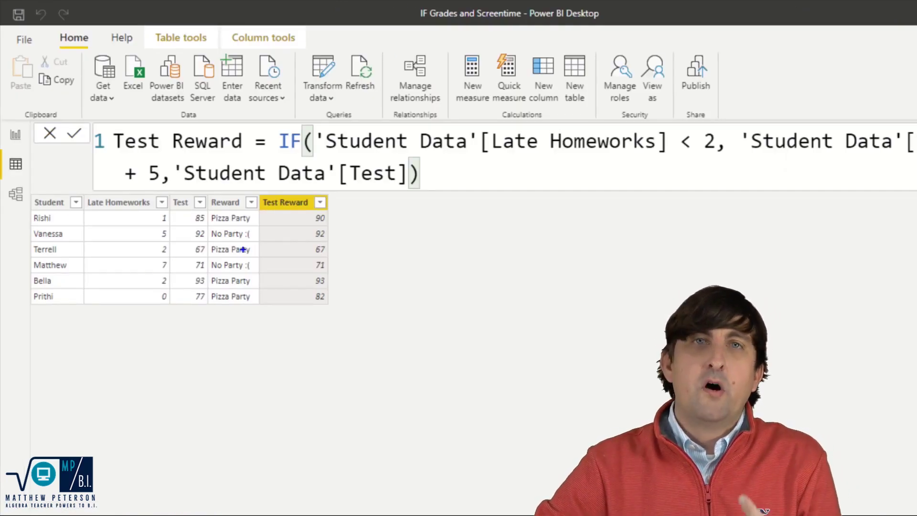
pyautogui.moveTo(153, 214); pyautogui.dragTo(279, 227)
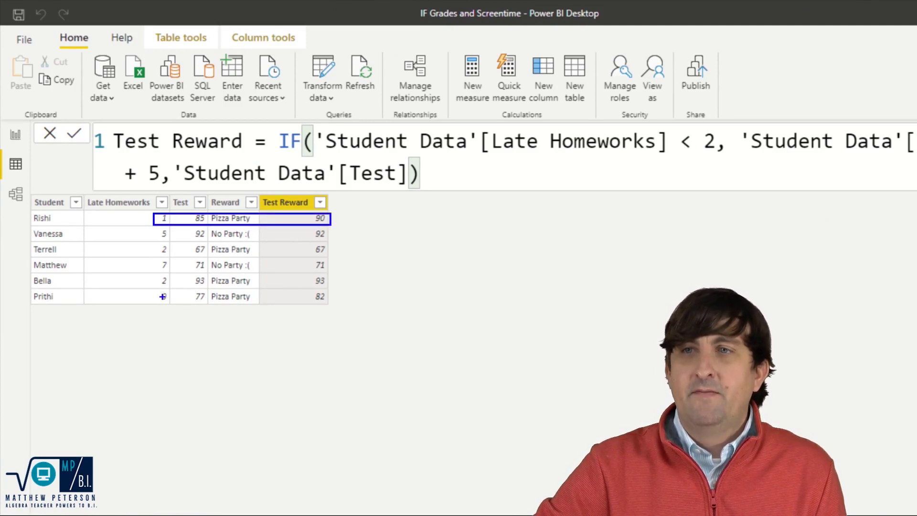
pyautogui.moveTo(154, 290)
pyautogui.mouseDown()
pyautogui.moveTo(161, 305)
pyautogui.moveTo(312, 316)
pyautogui.moveTo(334, 306)
pyautogui.mouseUp()
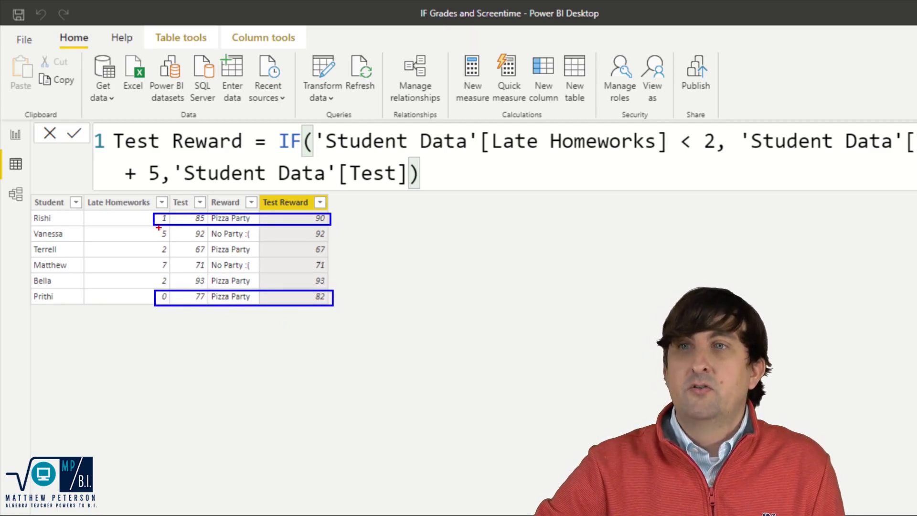
pyautogui.moveTo(158, 228)
pyautogui.mouseDown()
pyautogui.moveTo(205, 272)
pyautogui.moveTo(332, 290)
pyautogui.mouseUp()
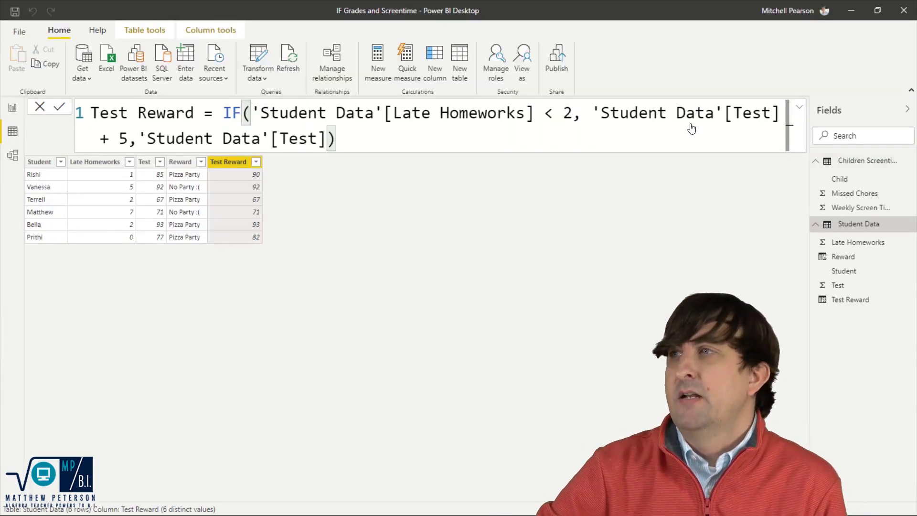
# Add a new calculated column to the Children Screentime table
pyautogui.click(867, 161)
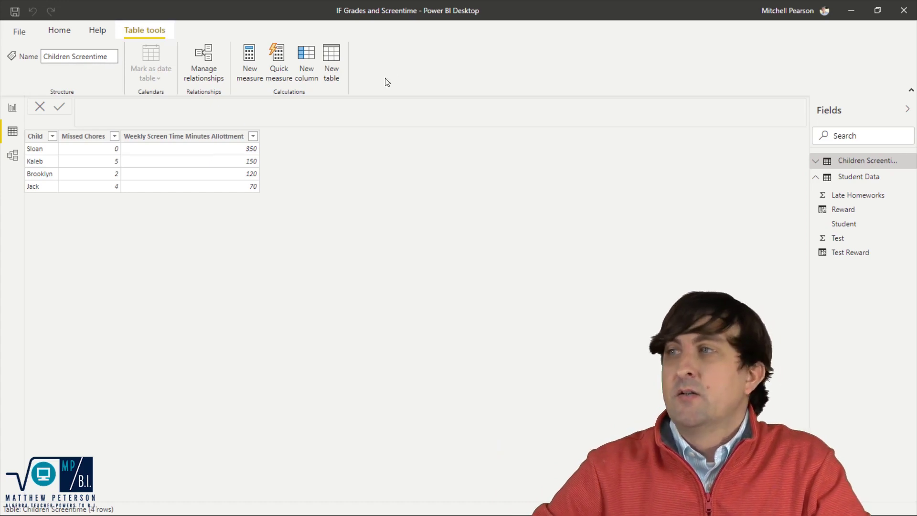
pyautogui.hotkey('shift', 'F10')
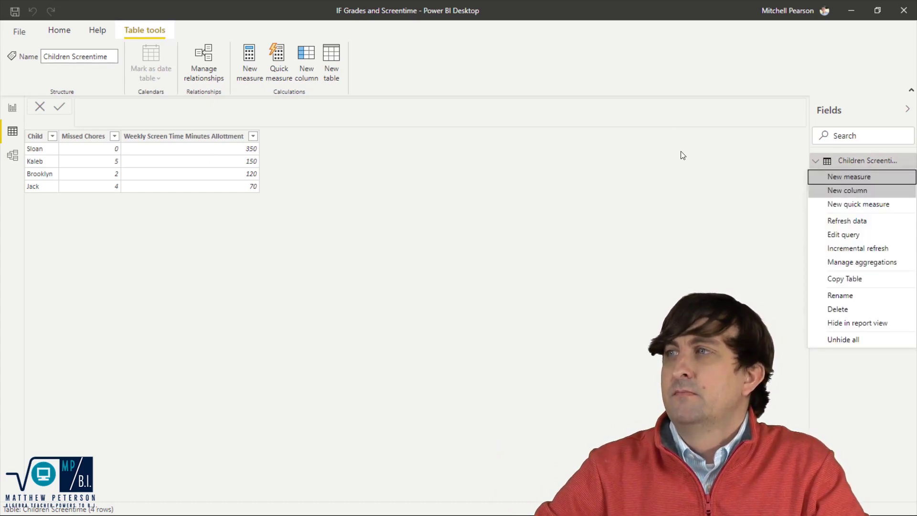
pyautogui.press('Return')
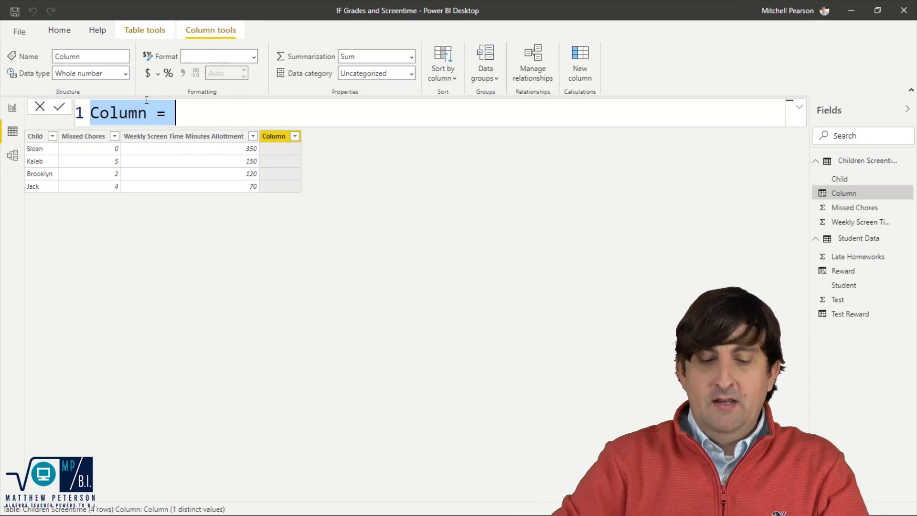
# Start Act Screen Time = IF('Children Screentime'[Missed Chores] < 1, in the formula bar
pyautogui.write('Act S')
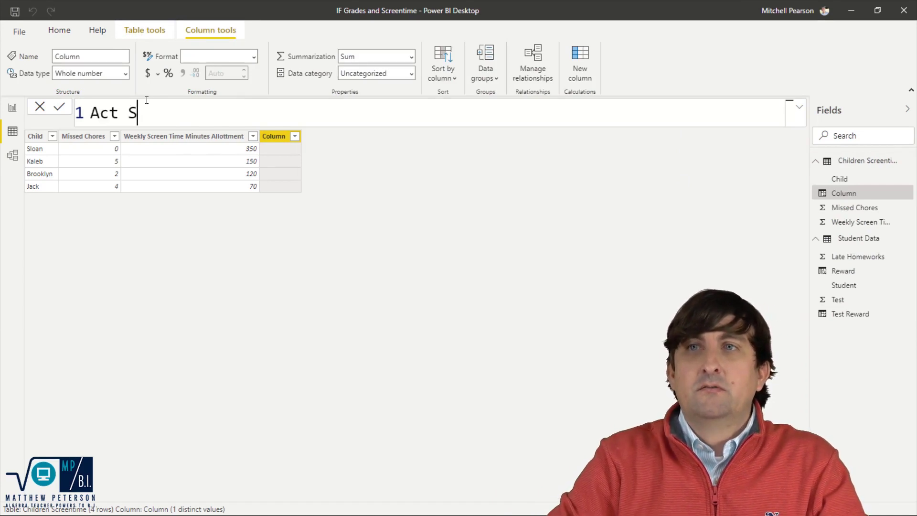
pyautogui.write('creen Time ')
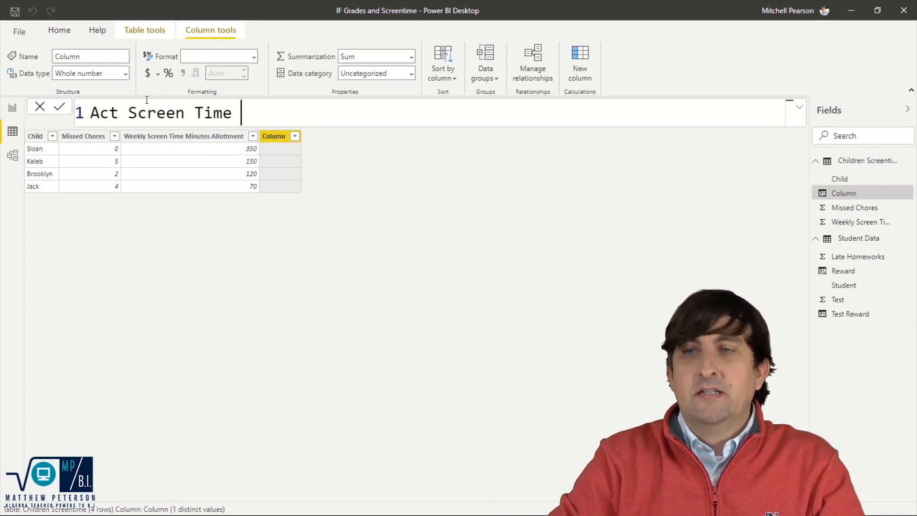
pyautogui.write('= ')
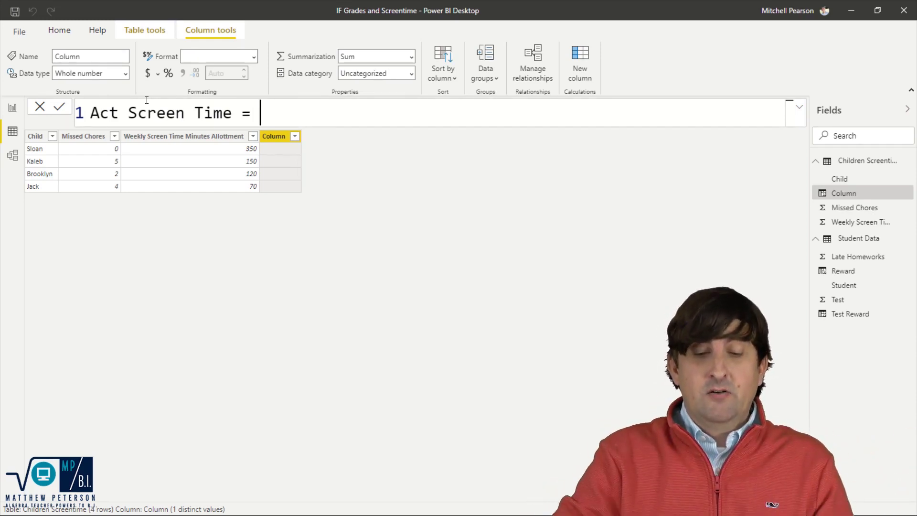
pyautogui.write('if')
pyautogui.press('Tab')
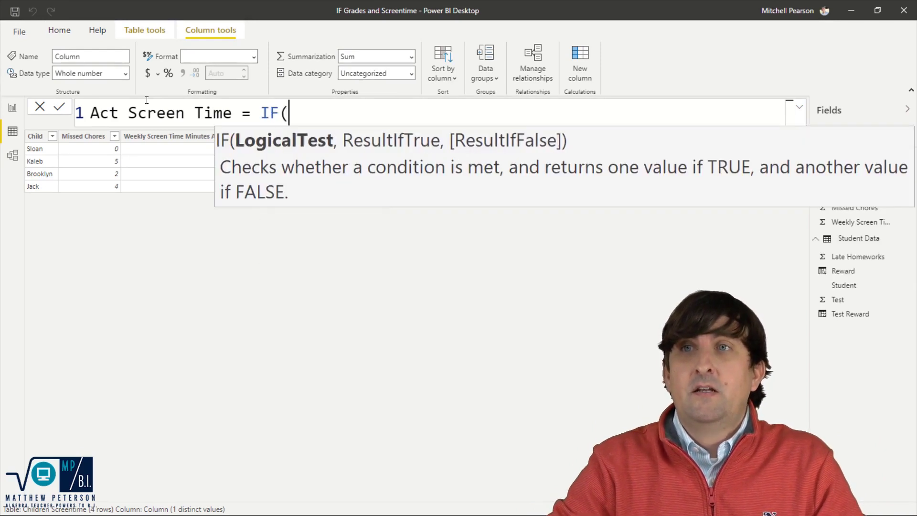
pyautogui.write('miss')
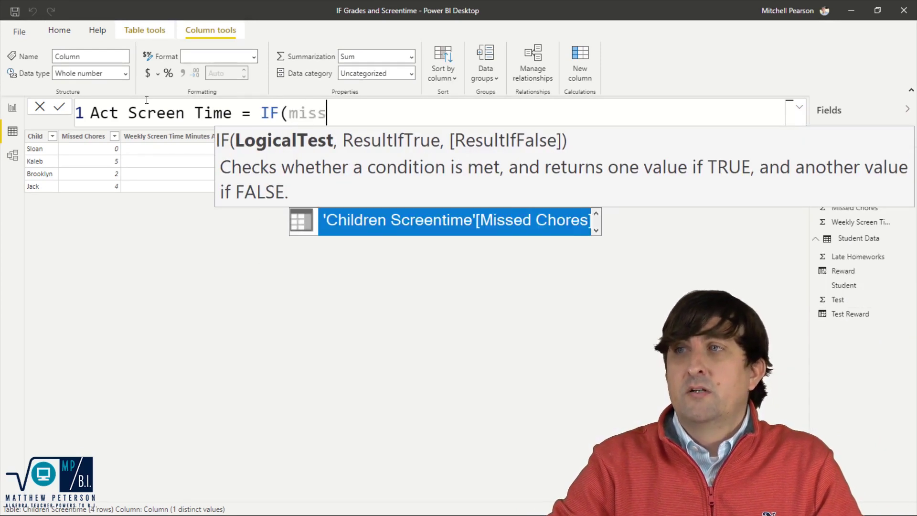
pyautogui.press('Tab')
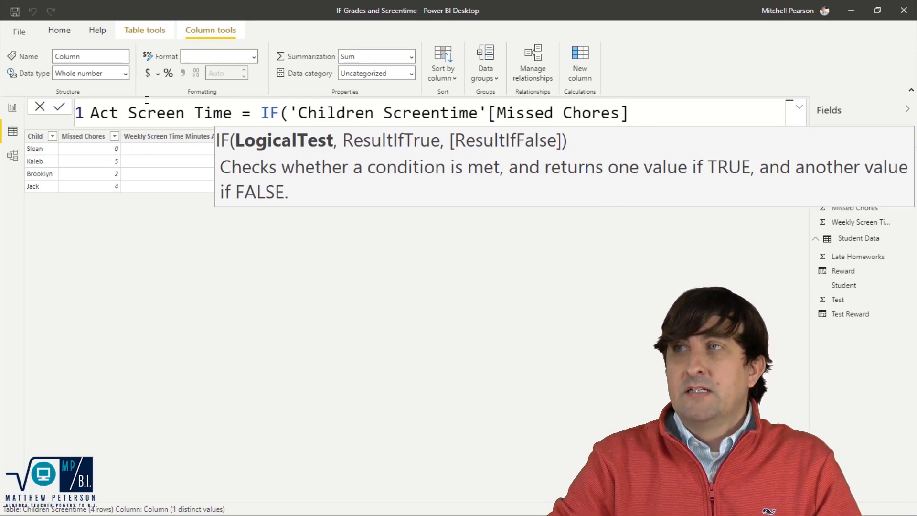
pyautogui.write('=')
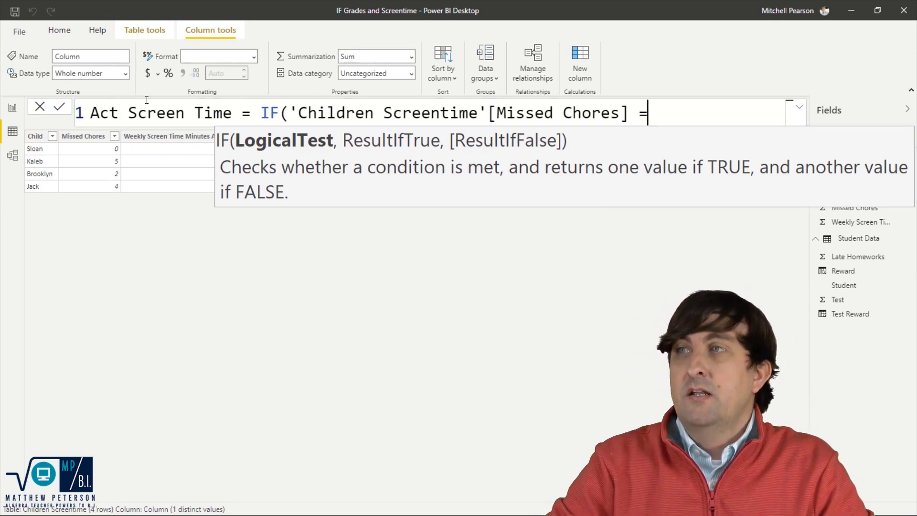
pyautogui.write(' 1')
pyautogui.press('BackSpace')
pyautogui.write('0')
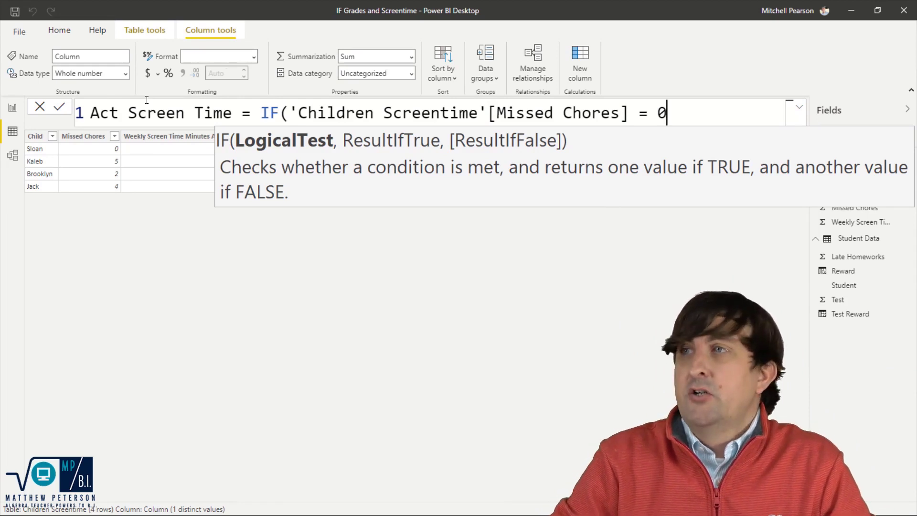
pyautogui.press('BackSpace')
pyautogui.press('BackSpace')
pyautogui.press('BackSpace')
pyautogui.write('<')
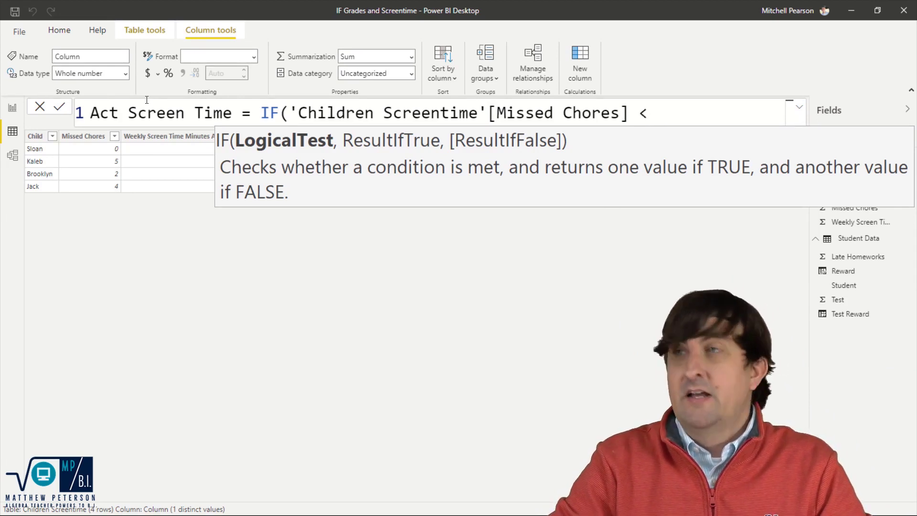
pyautogui.write(' 1')
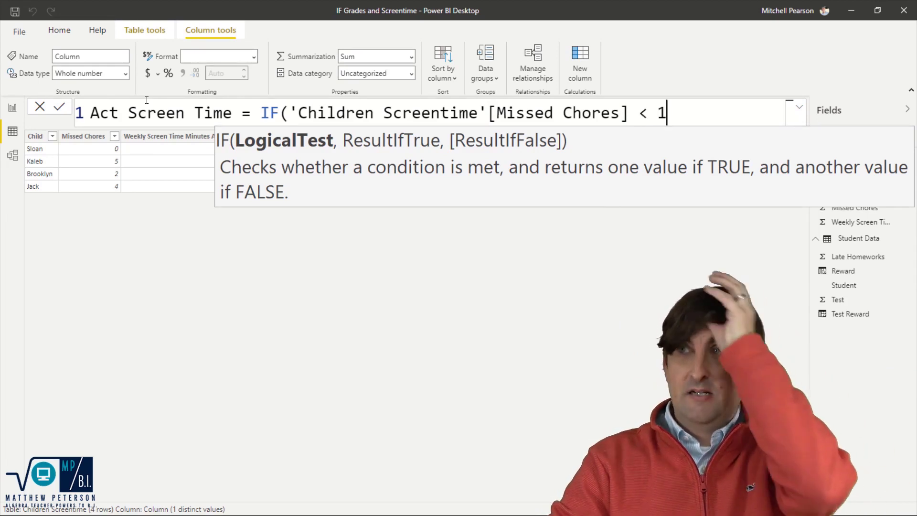
pyautogui.write(',')
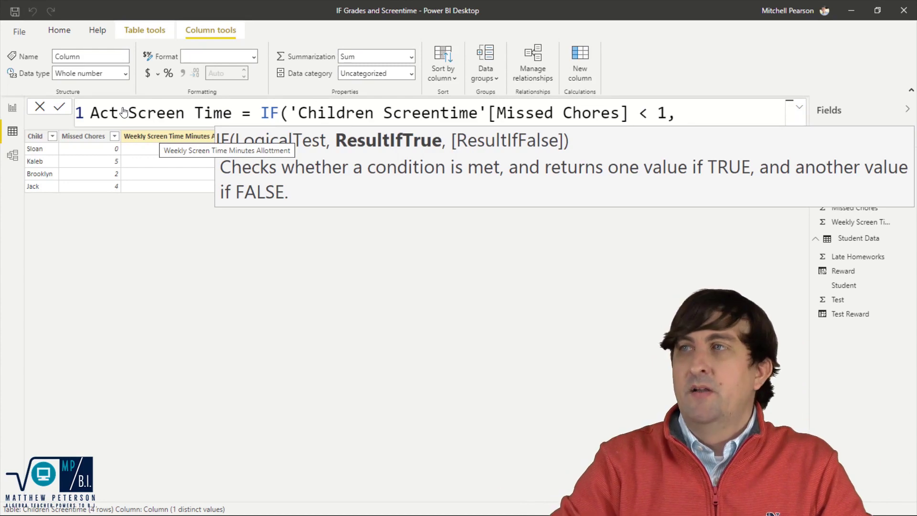
# Use [Weekly Screen Time Minutes Allottment] as the IF's true result
pyautogui.write('scr')
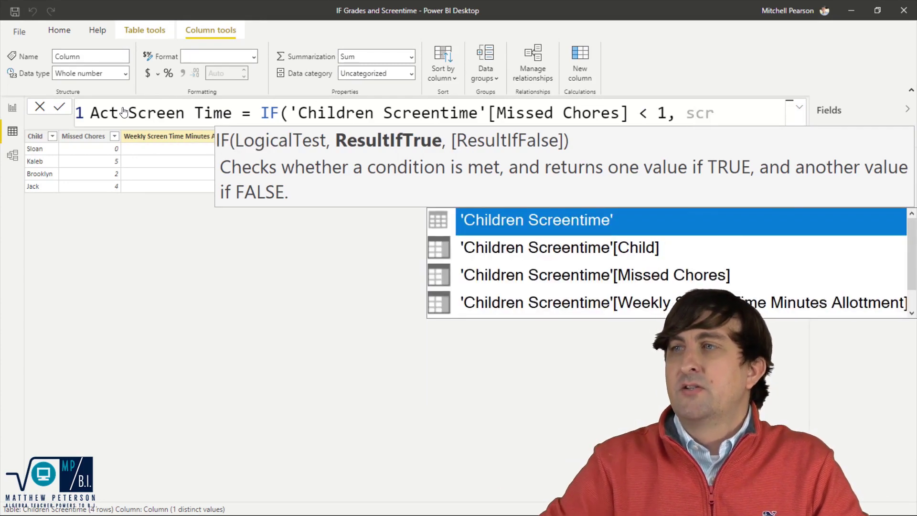
pyautogui.press('Down')
pyautogui.press('Down')
pyautogui.press('Down')
pyautogui.press('Tab')
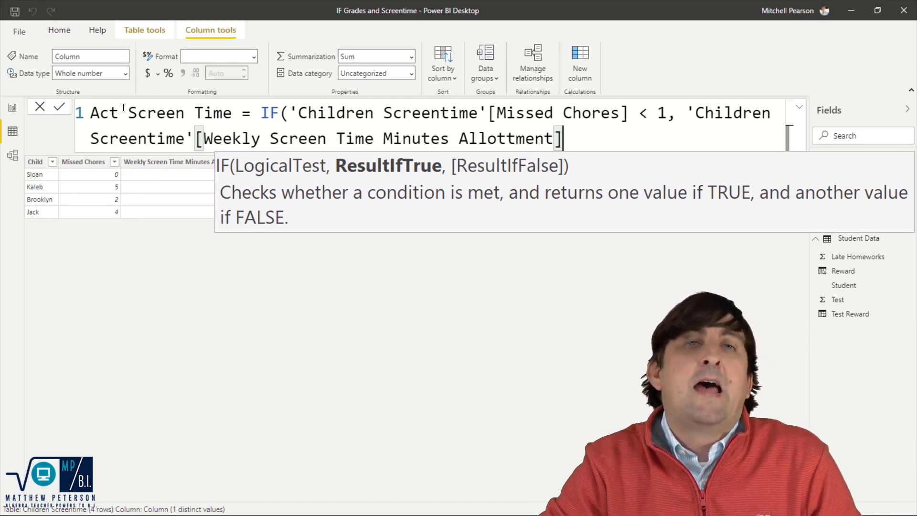
pyautogui.write(',')
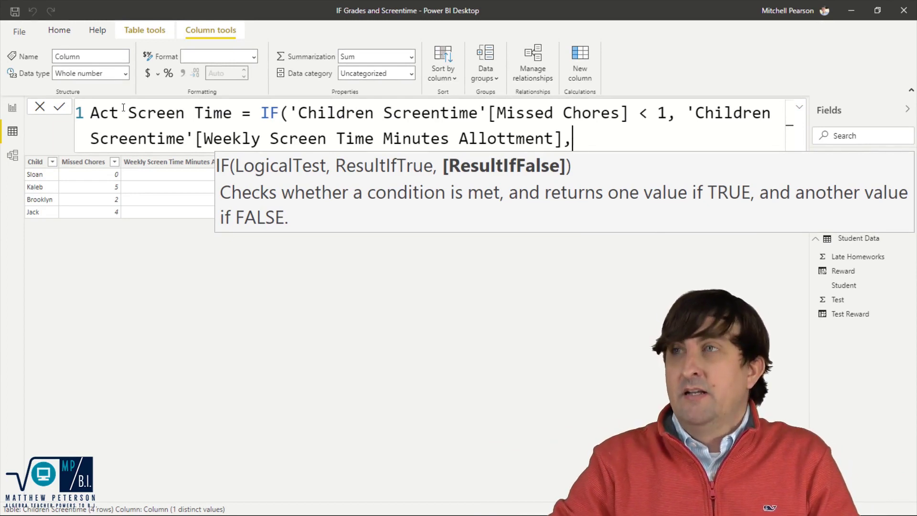
# On a new line, nest IF('Children Screentime'[Missed Chores] < 2 returning Weekly Screen Time * .9
pyautogui.hotkey('shift', 'Return')
pyautogui.hotkey('shift', 'Return')
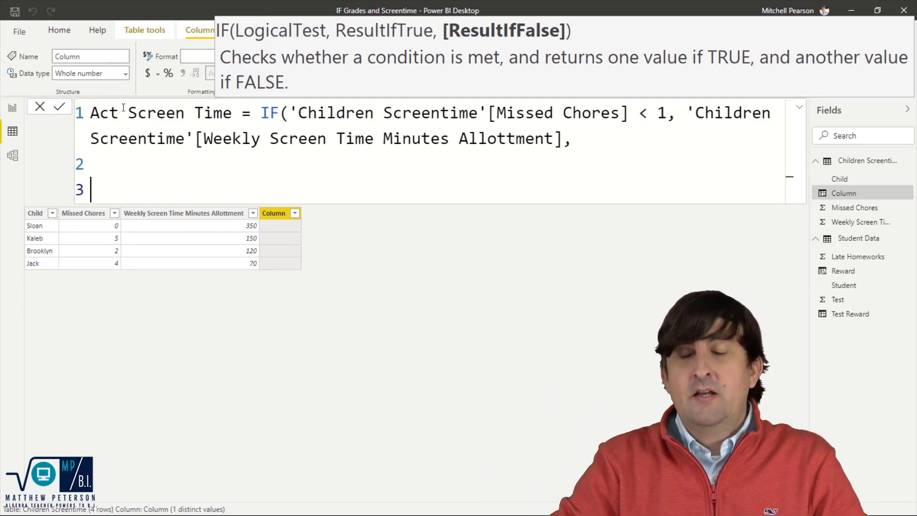
pyautogui.write('if')
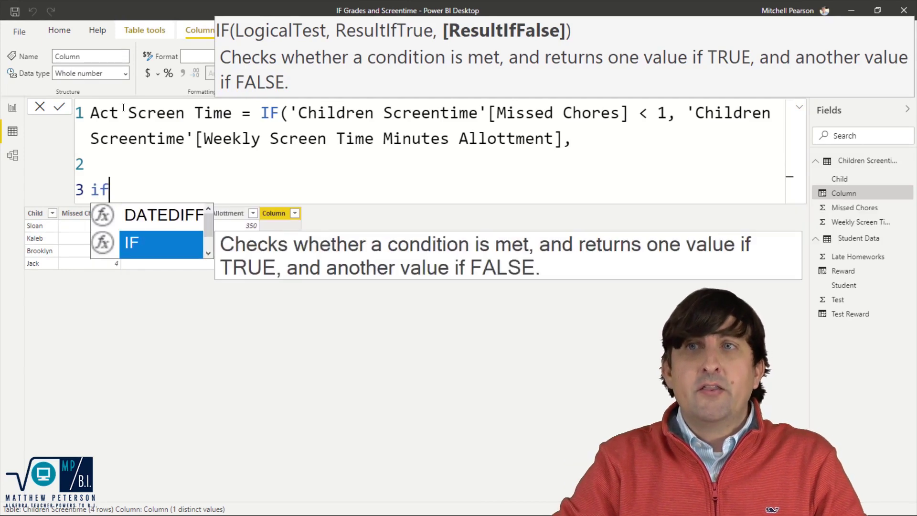
pyautogui.press('Tab')
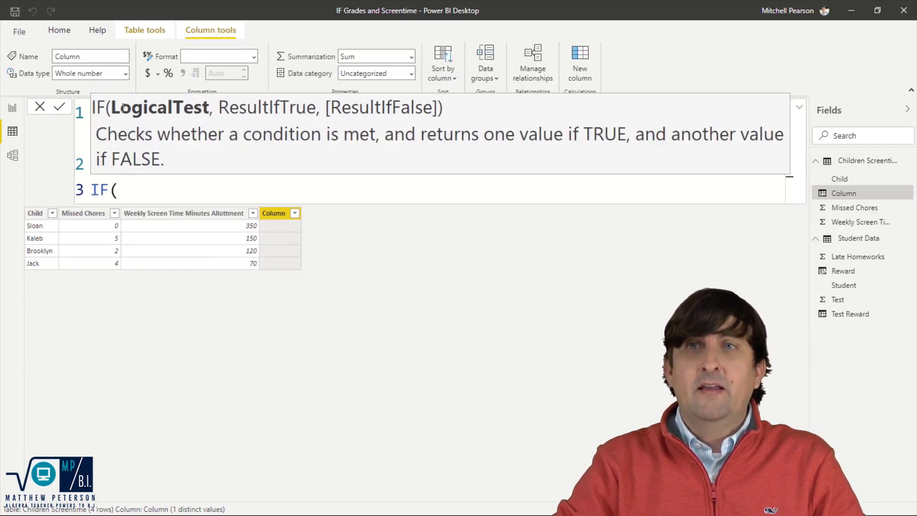
pyautogui.write('mis')
pyautogui.press('Tab')
pyautogui.write('<')
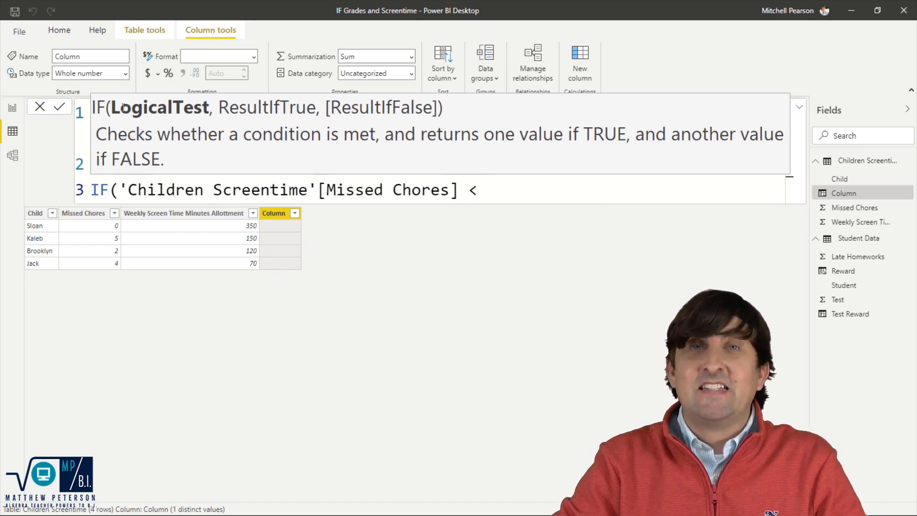
pyautogui.write(' 2')
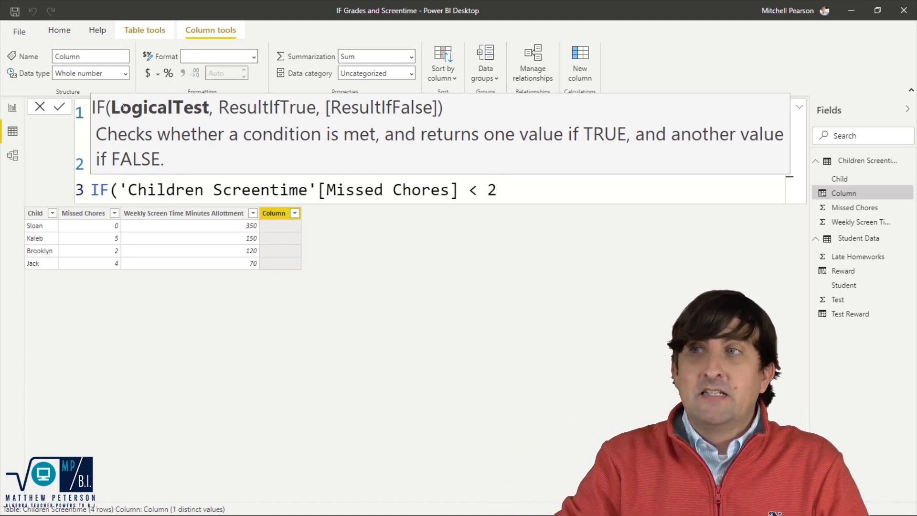
pyautogui.write(', ')
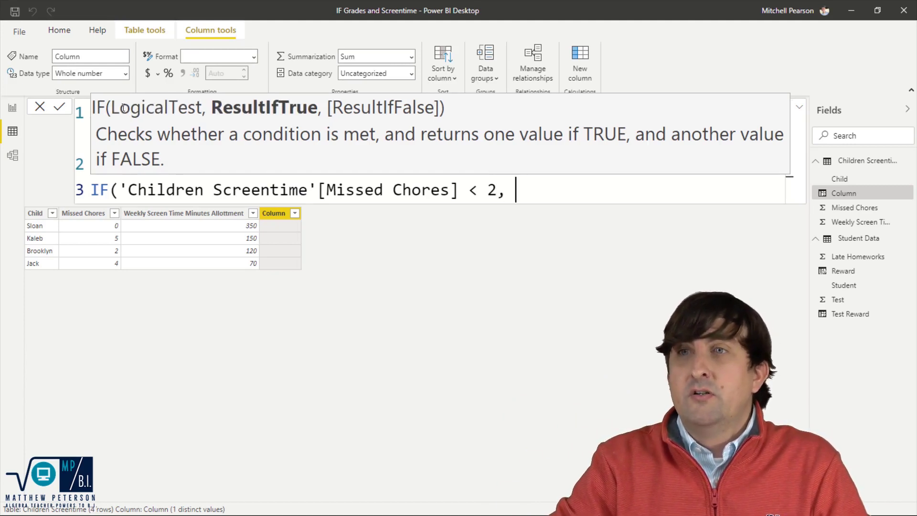
pyautogui.write('sc')
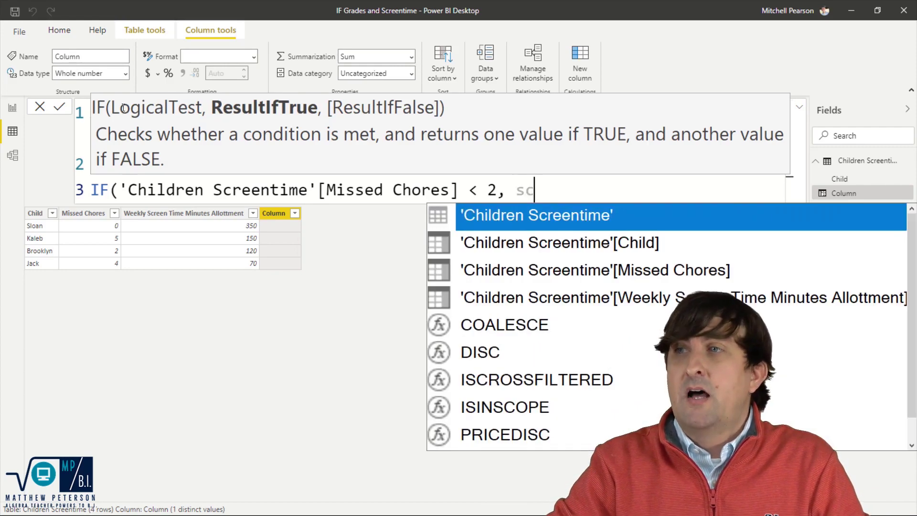
pyautogui.press('Down')
pyautogui.press('Down')
pyautogui.press('Down')
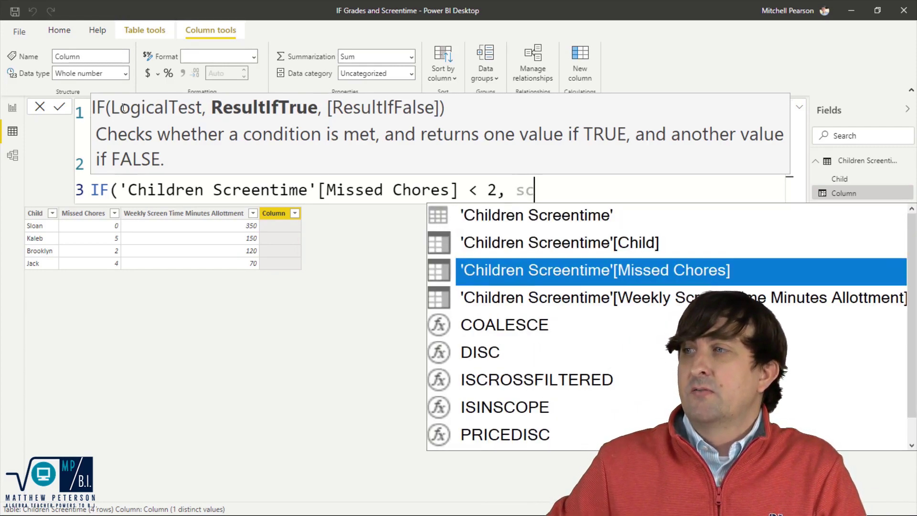
pyautogui.press('Tab')
pyautogui.write('* ')
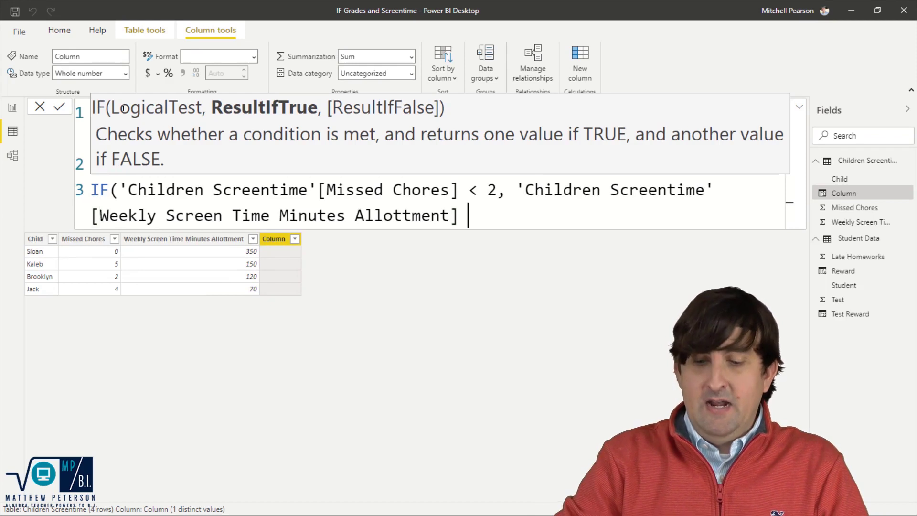
pyautogui.write('.9')
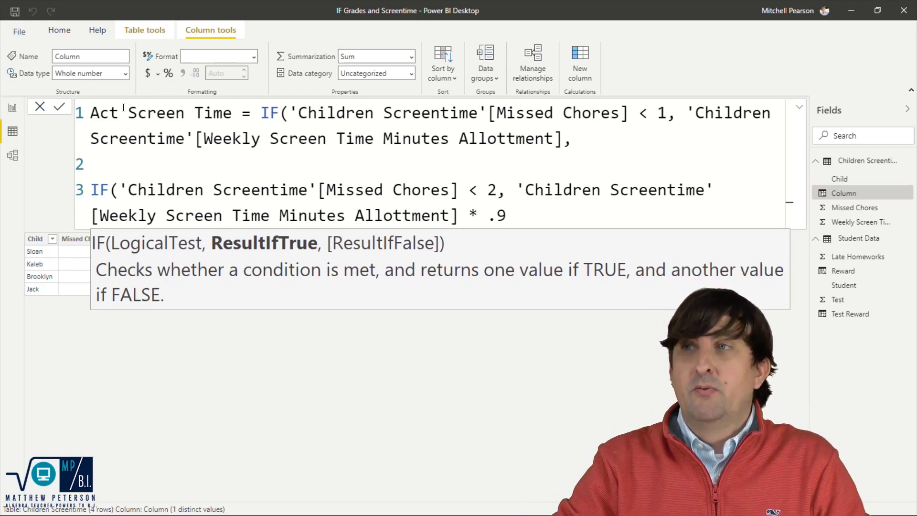
# Add a third nested IF: Missed Chores < 3 returns the weekly screen time allotment * .8
pyautogui.write(',')
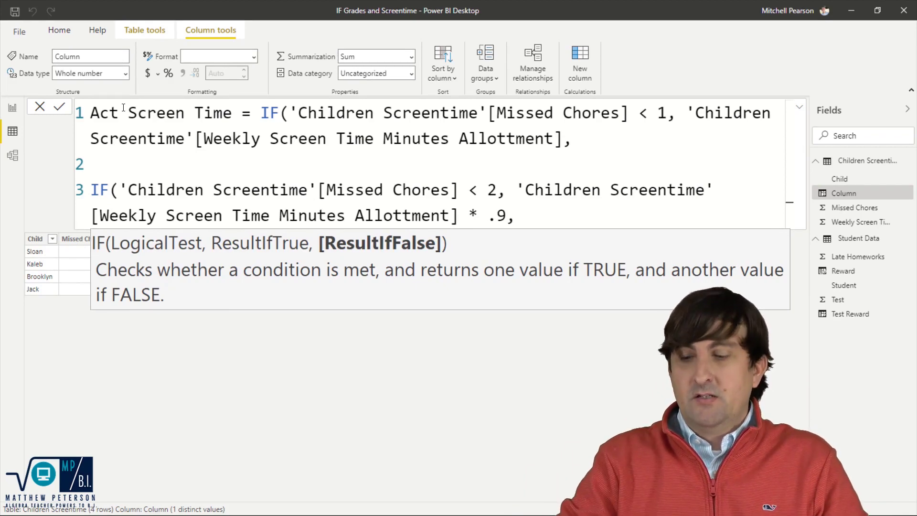
pyautogui.press('Return')
pyautogui.press('Return')
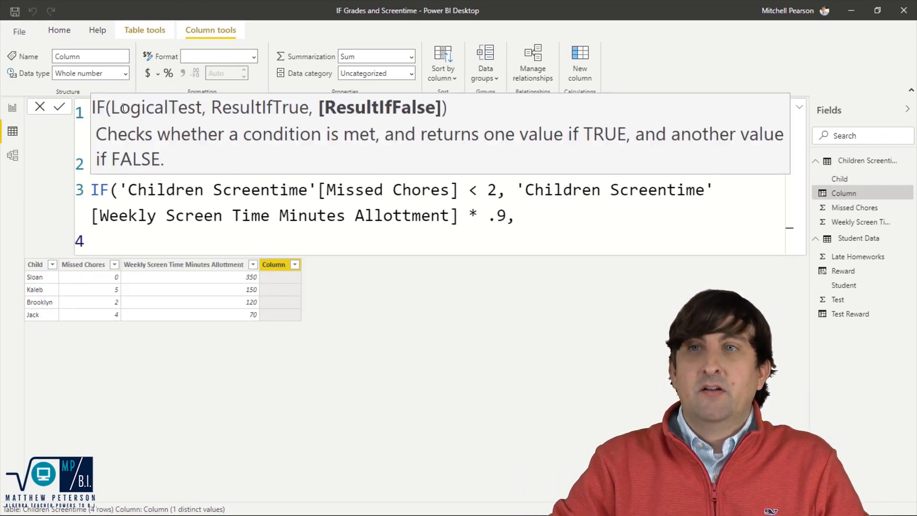
pyautogui.write('if')
pyautogui.press('Tab')
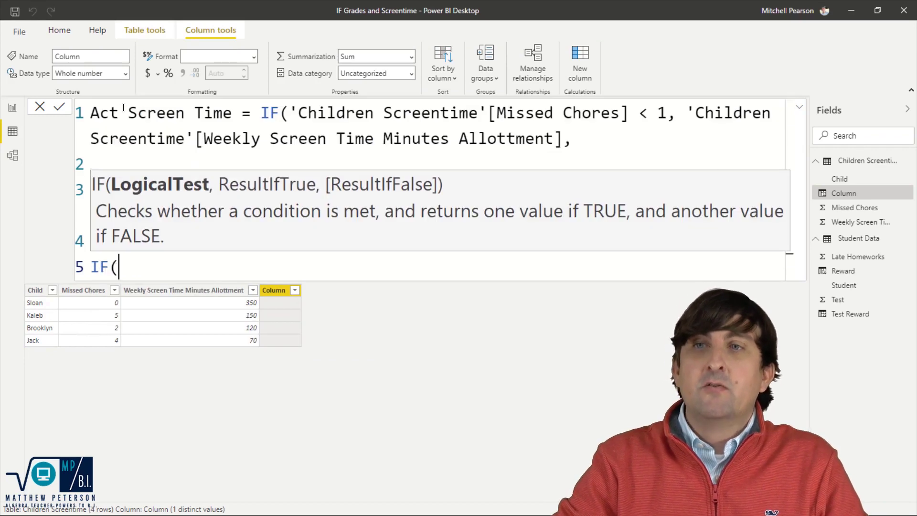
pyautogui.write("me'[Mis")
pyautogui.press('Tab')
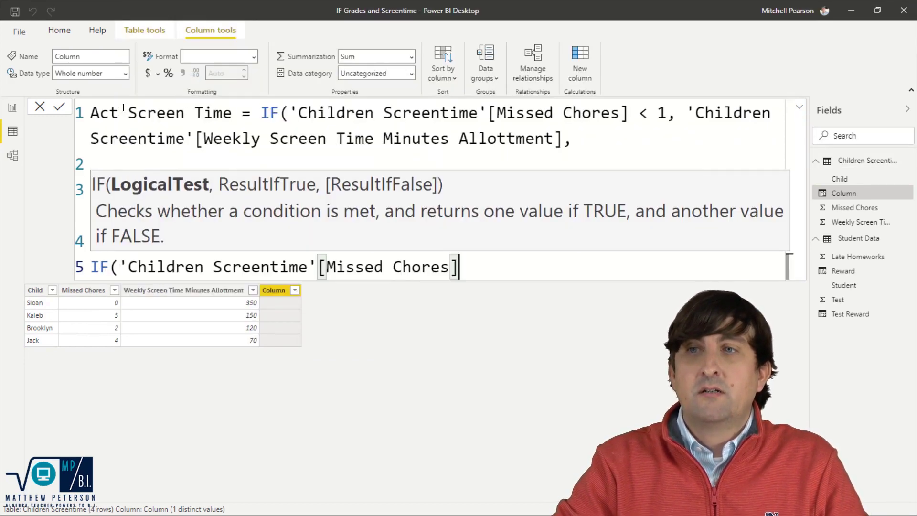
pyautogui.write('< 3,')
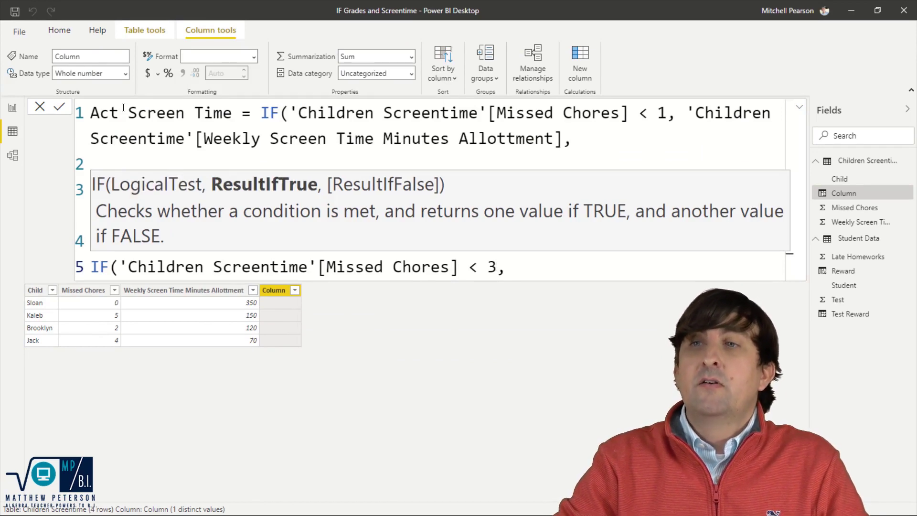
pyautogui.write(' sc')
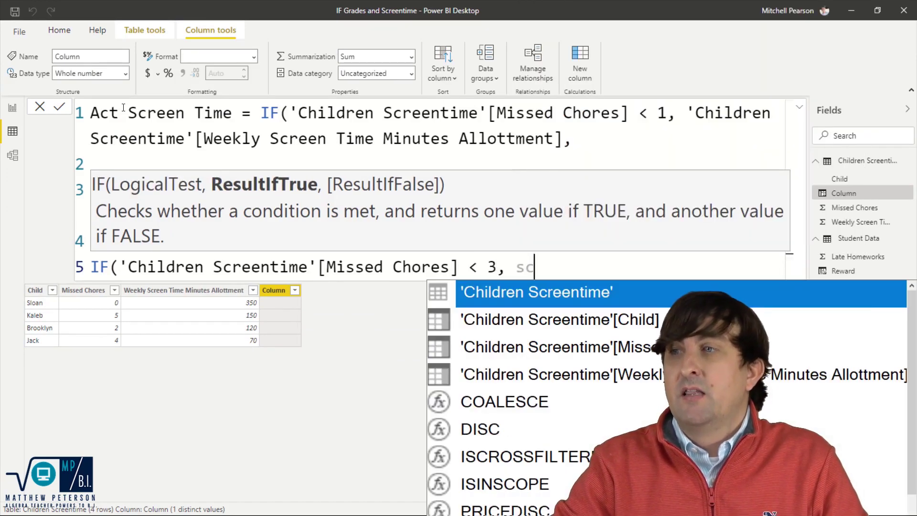
pyautogui.press('Down')
pyautogui.press('Down')
pyautogui.press('Down')
pyautogui.press('Tab')
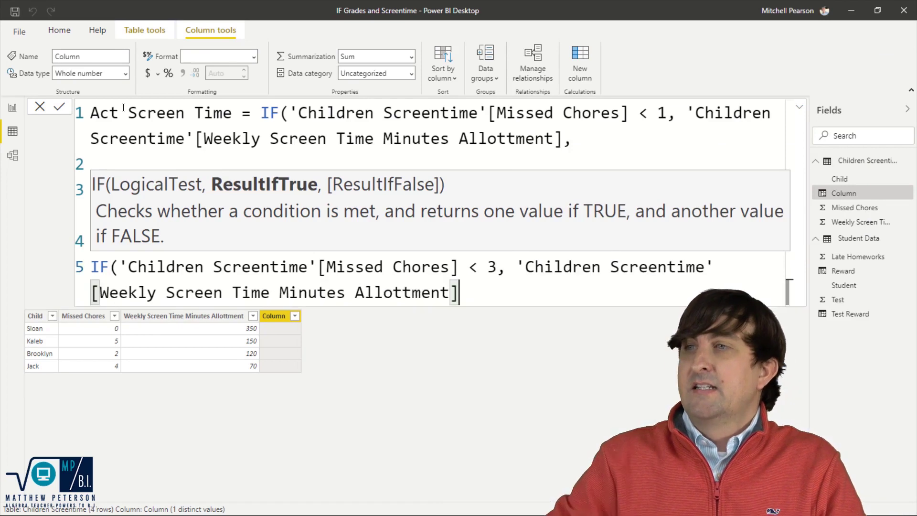
pyautogui.write('* ')
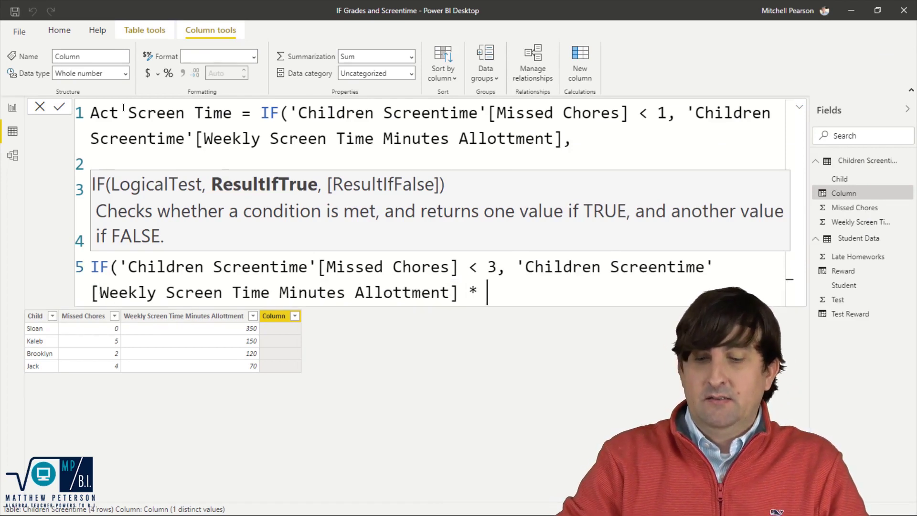
pyautogui.write('.8,')
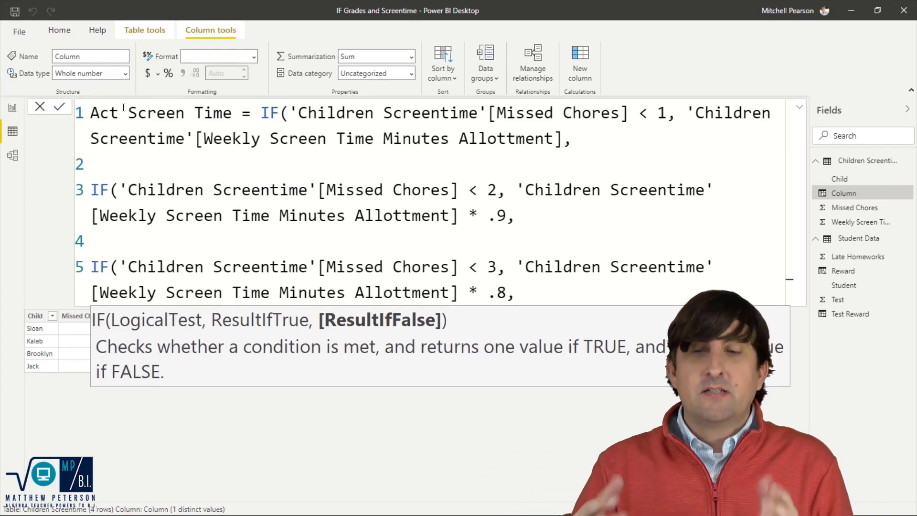
# End the formula with the weekly screen time allotment as the fallback value and close the IFs
pyautogui.hotkey('shift', 'Return')
pyautogui.hotkey('shift', 'Return')
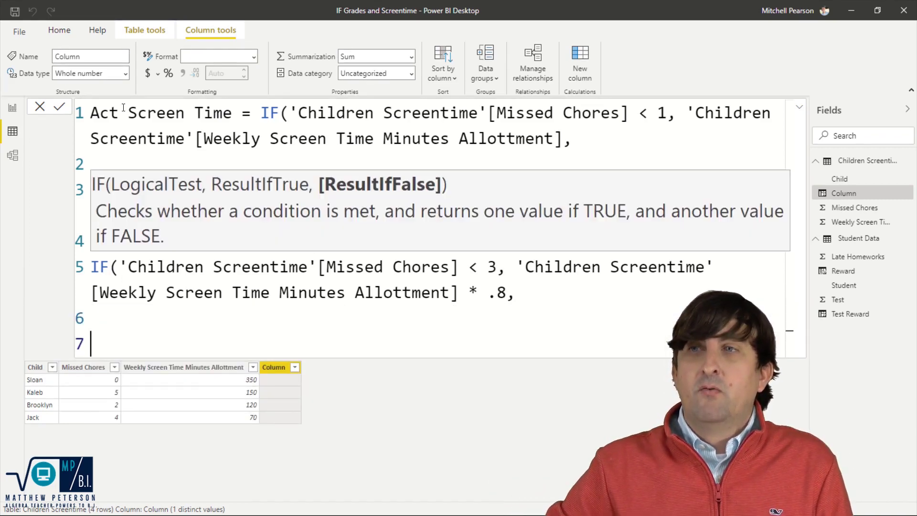
pyautogui.write('we')
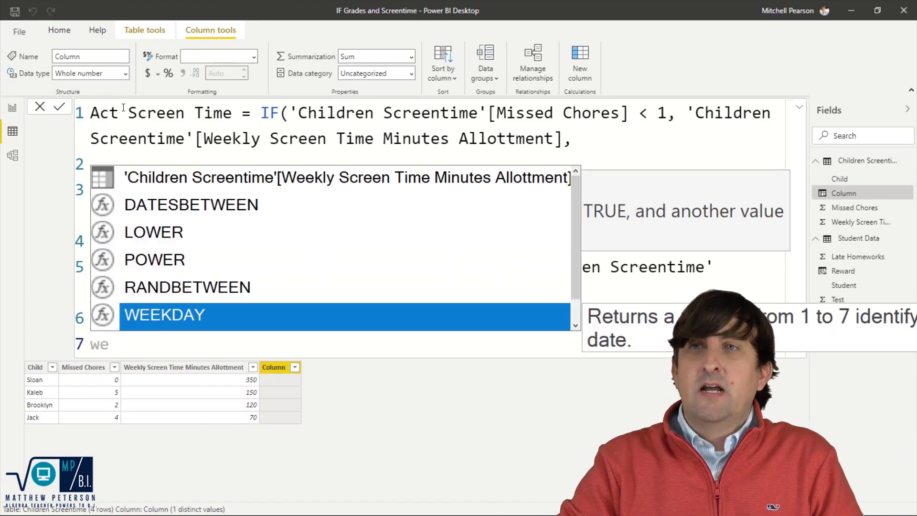
pyautogui.press('Up')
pyautogui.press('Up')
pyautogui.press('Up')
pyautogui.press('Up')
pyautogui.press('Up')
pyautogui.press('Up')
pyautogui.press('Tab')
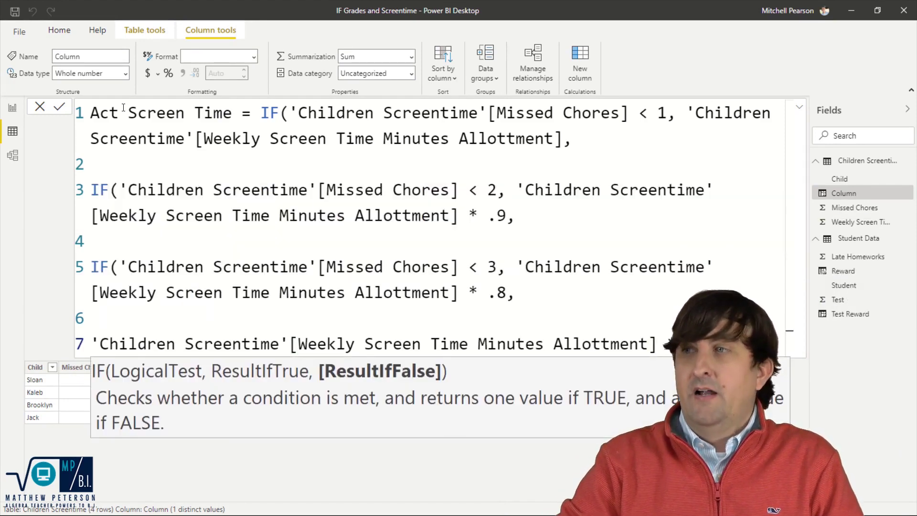
pyautogui.write(')')
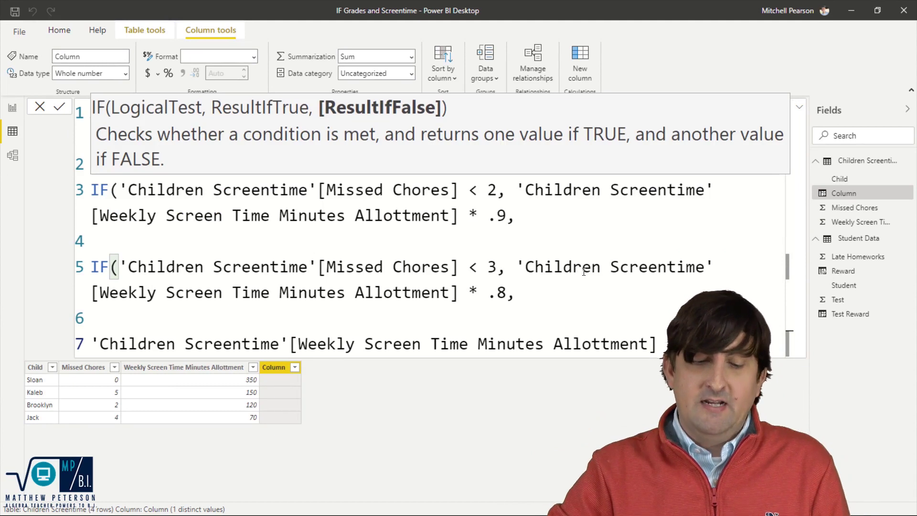
pyautogui.press('Up')
pyautogui.press('Up')
pyautogui.press('Up')
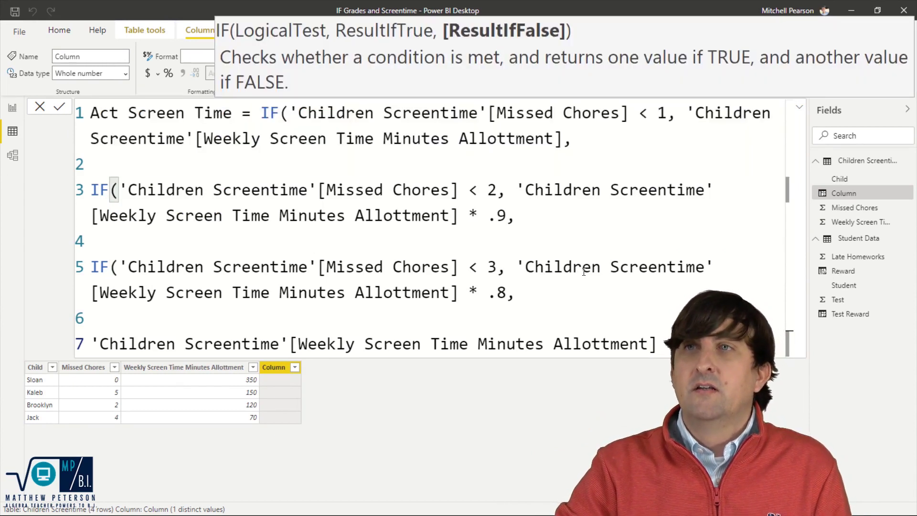
pyautogui.press('Up')
pyautogui.press('Up')
pyautogui.press('Up')
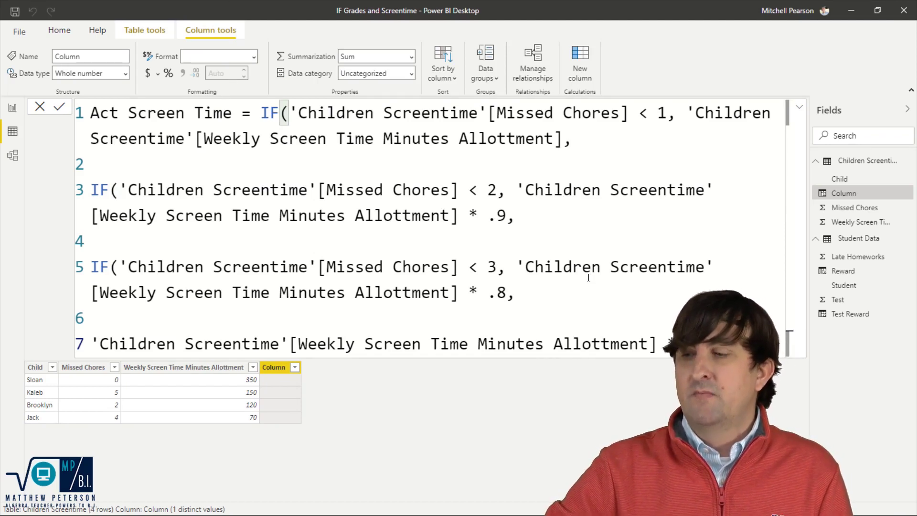
pyautogui.press('Return')
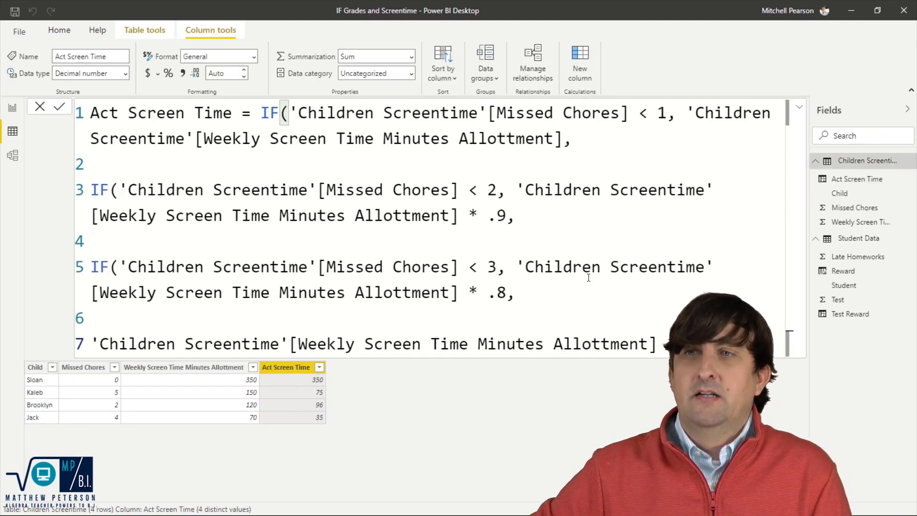